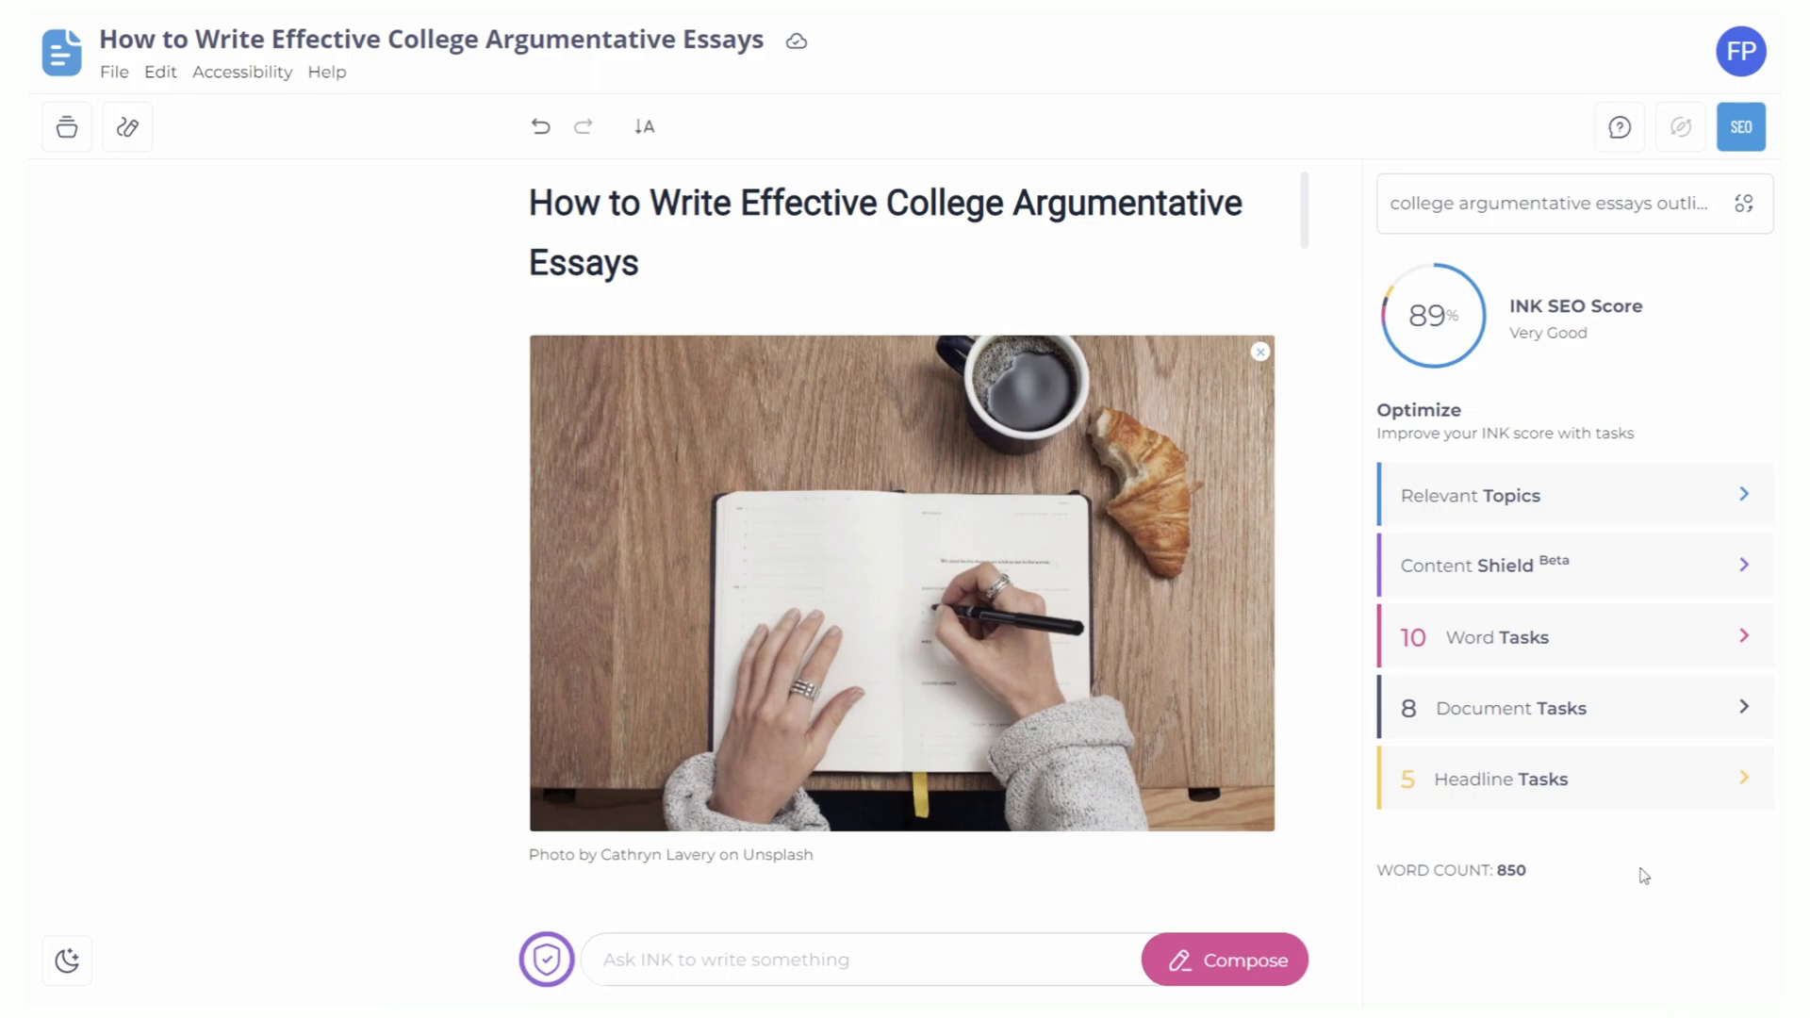
- Create a new blank Untitled Document from the File menu
left_click(118, 72)
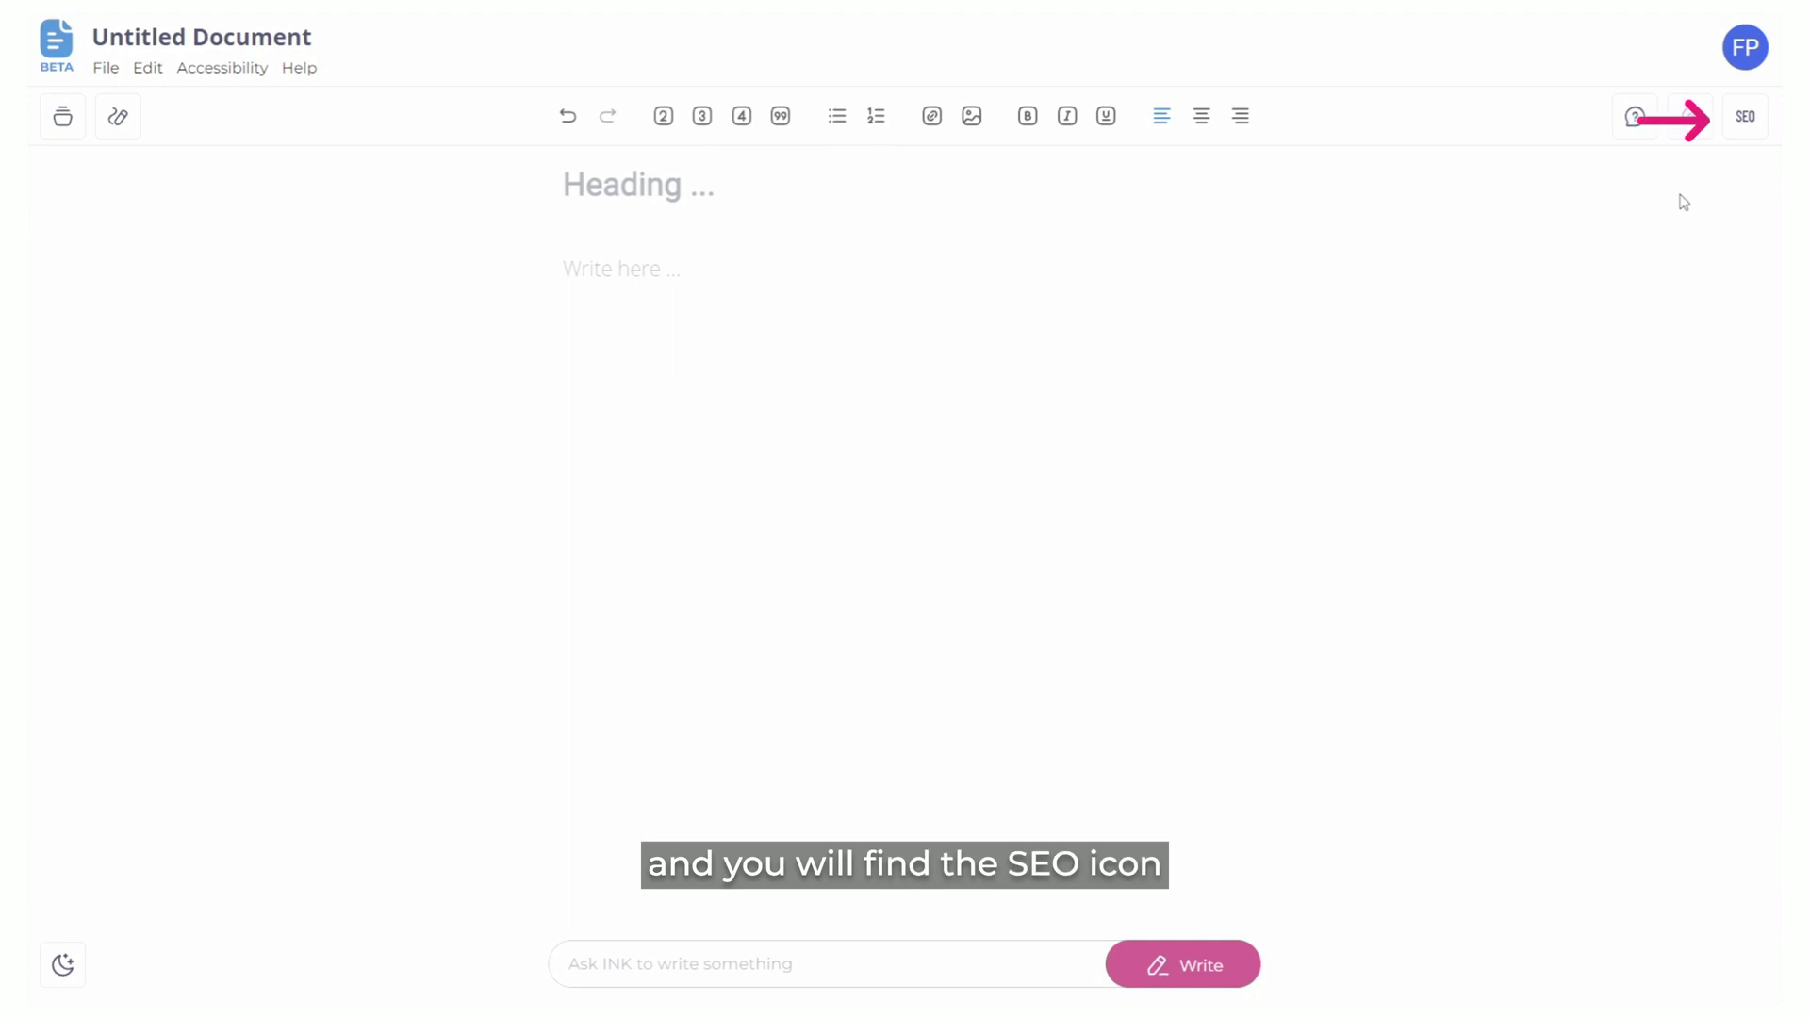
- Run an SEO analysis with 'ai in business' as the target keyphrase
left_click(1745, 116)
left_click(1568, 282)
type("ai in ")
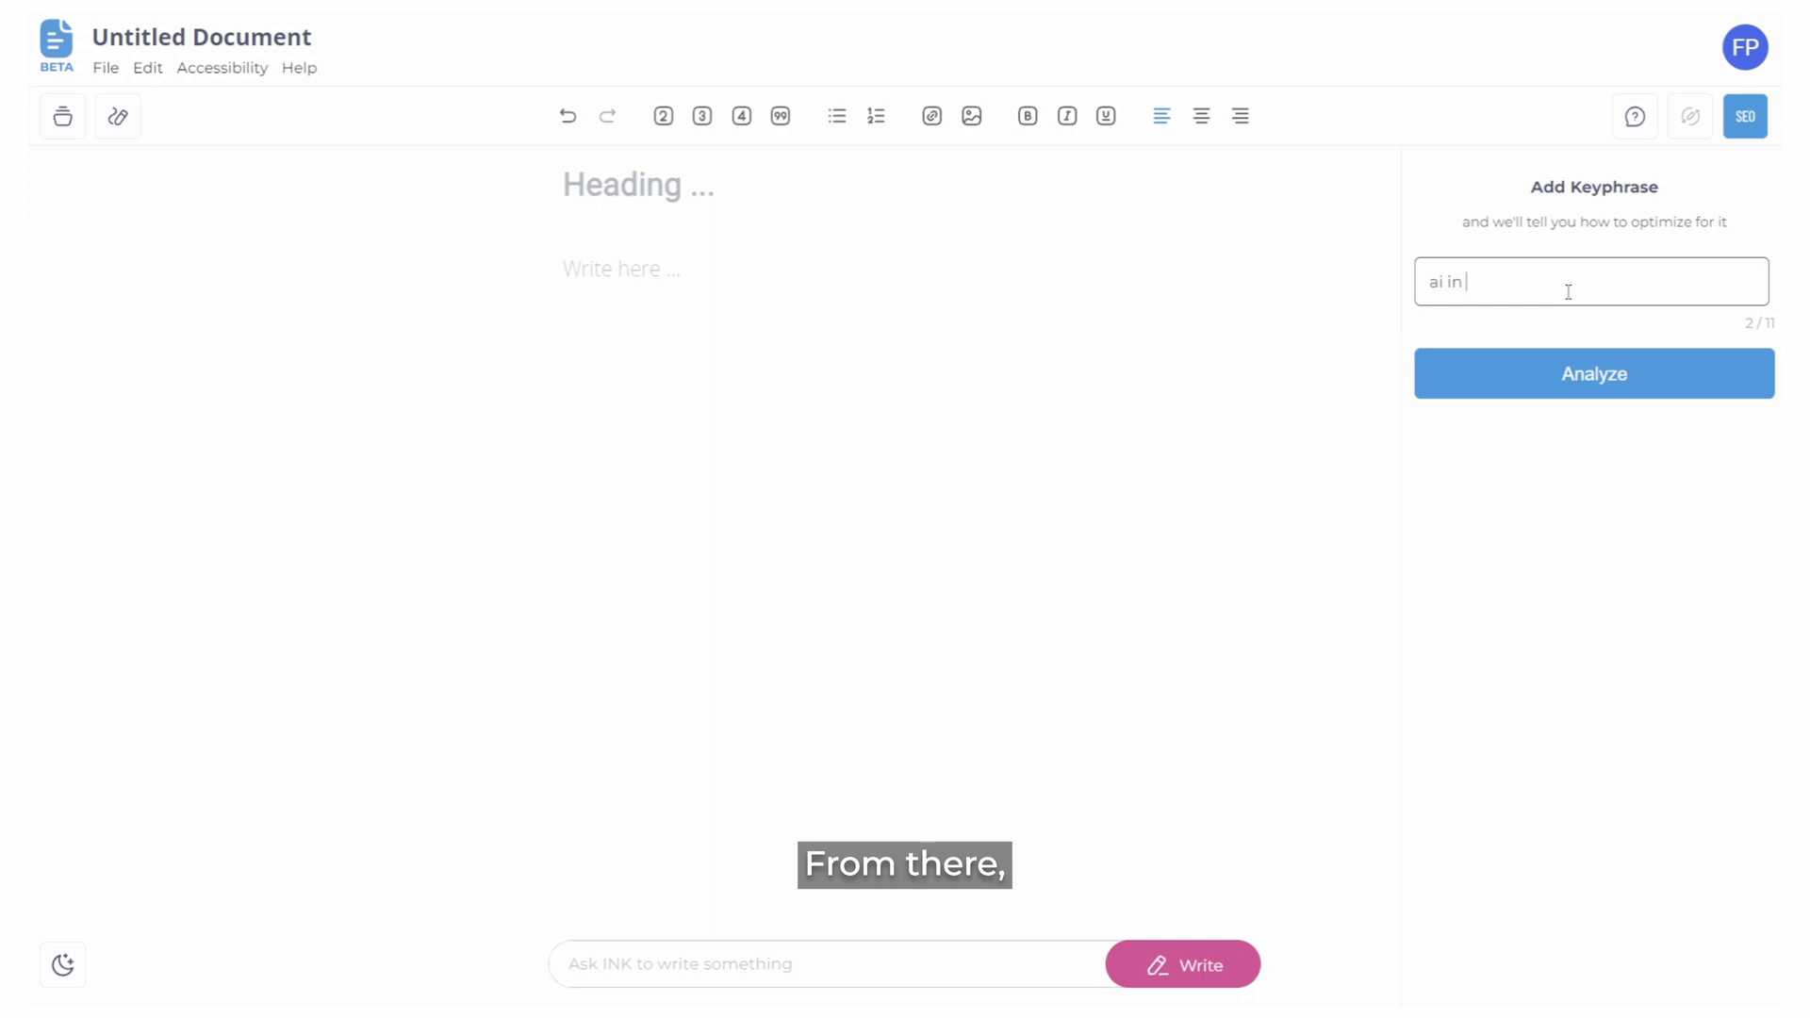
type("business")
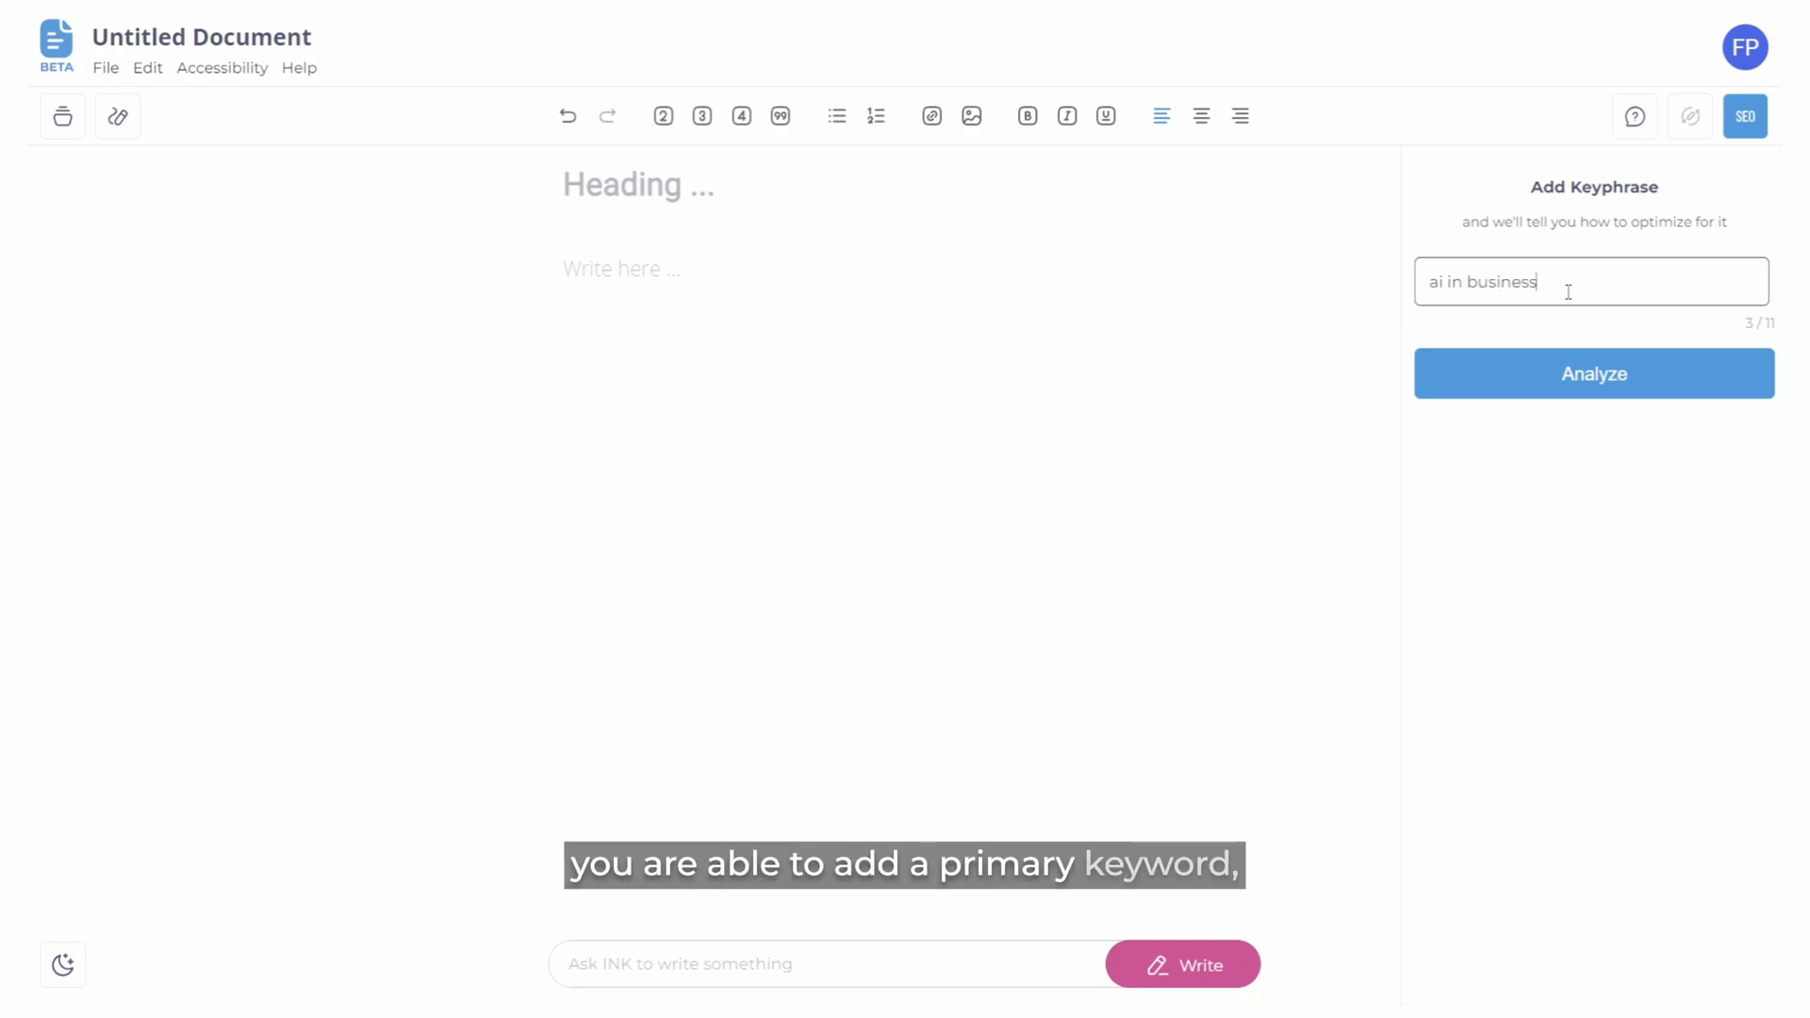
left_click(1632, 378)
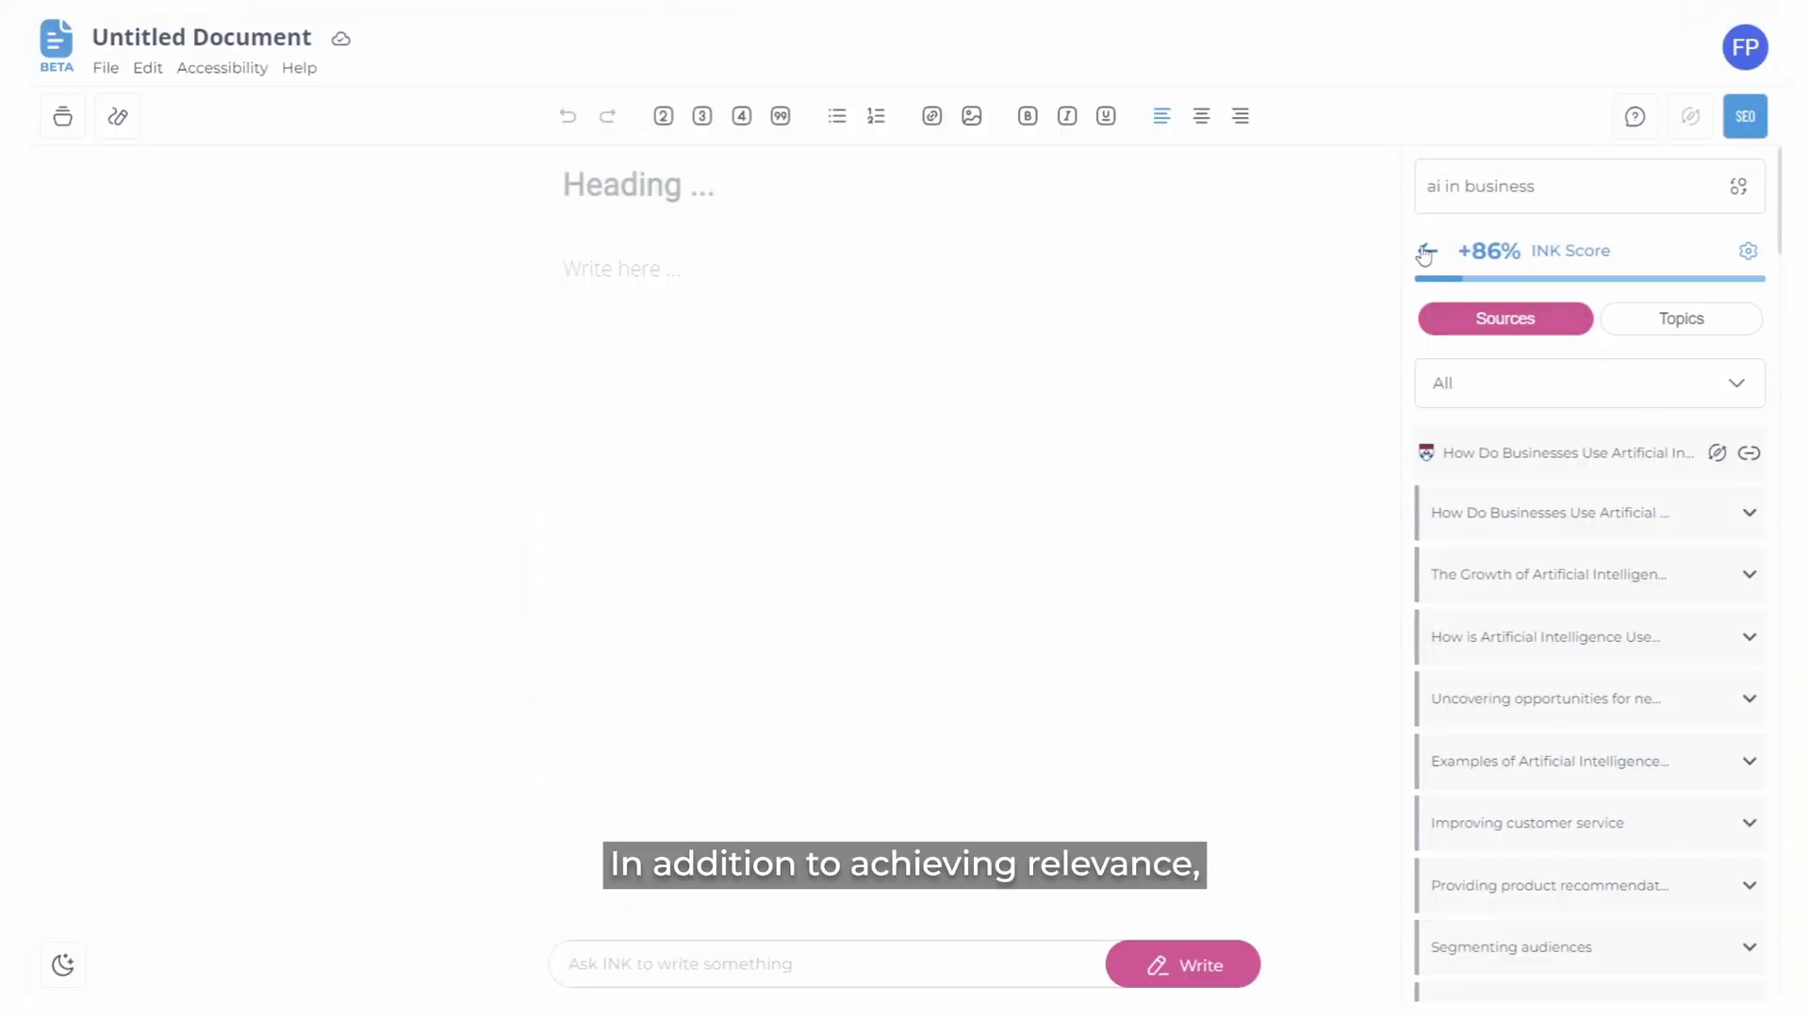
- Review the Word, Document and Headline Tasks checklists, returning to the score overview each time
left_click(1425, 252)
left_click(1669, 514)
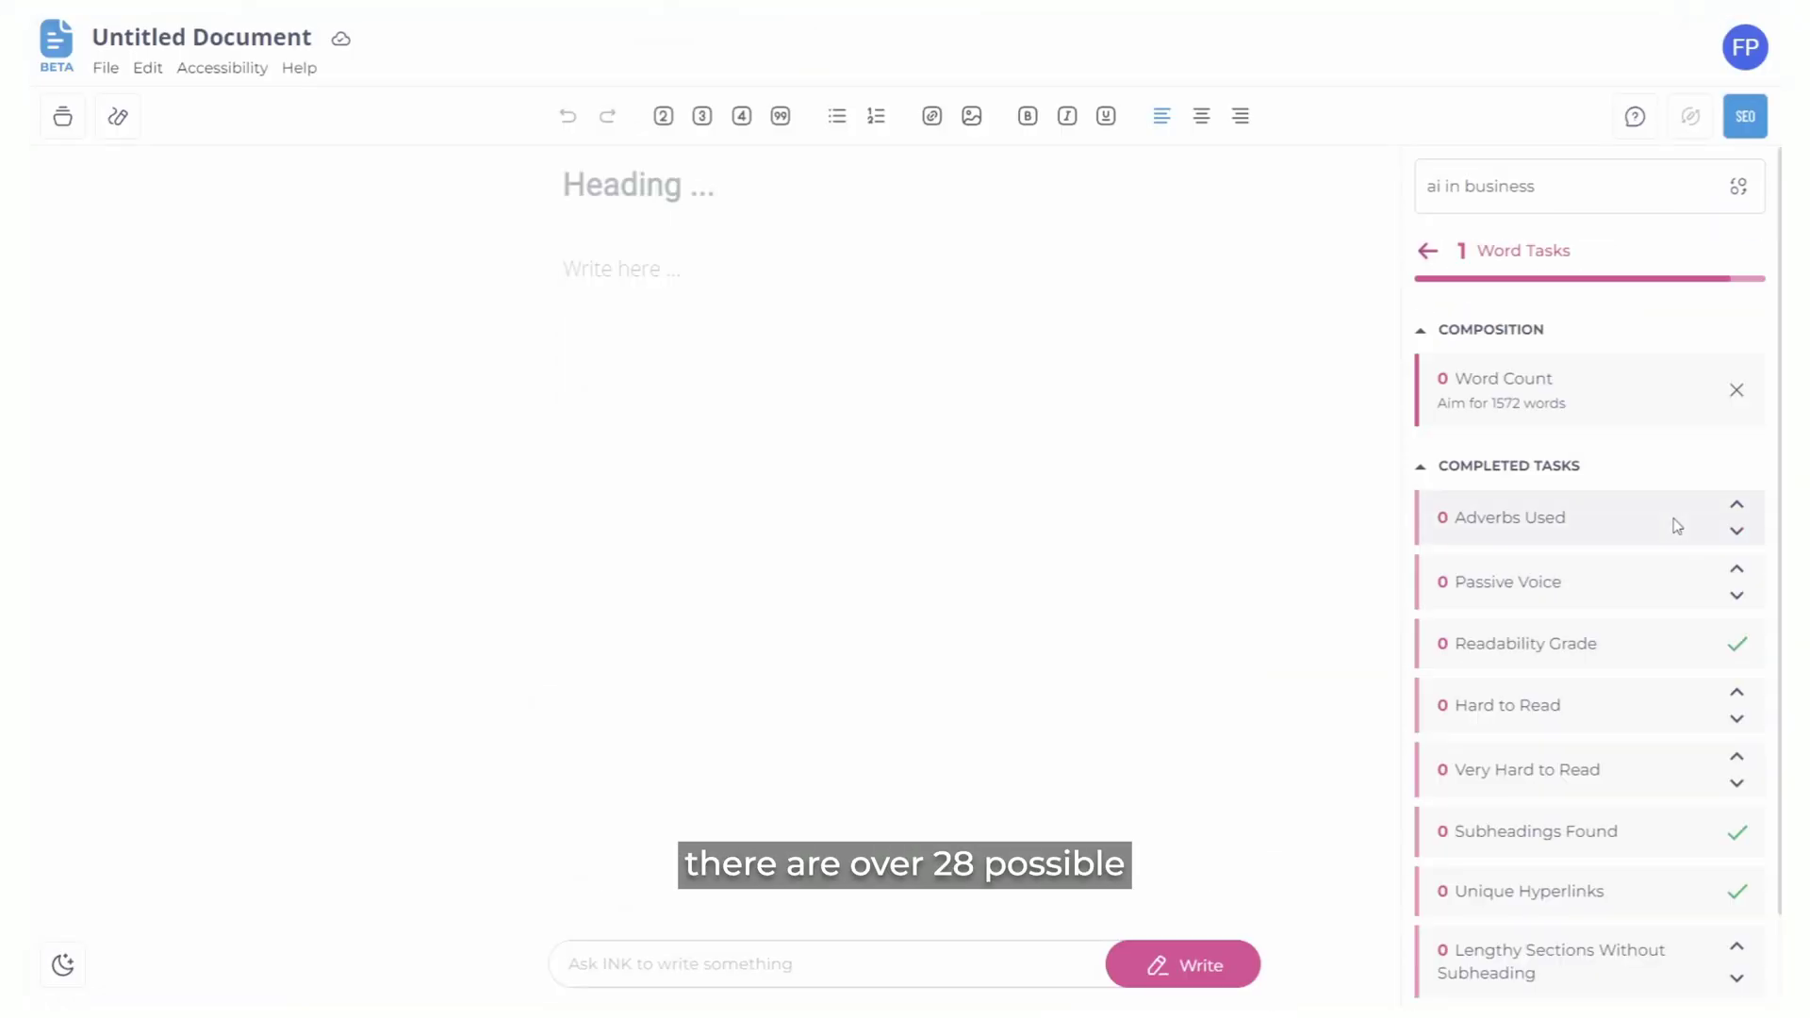
left_click(1427, 254)
left_click(1697, 603)
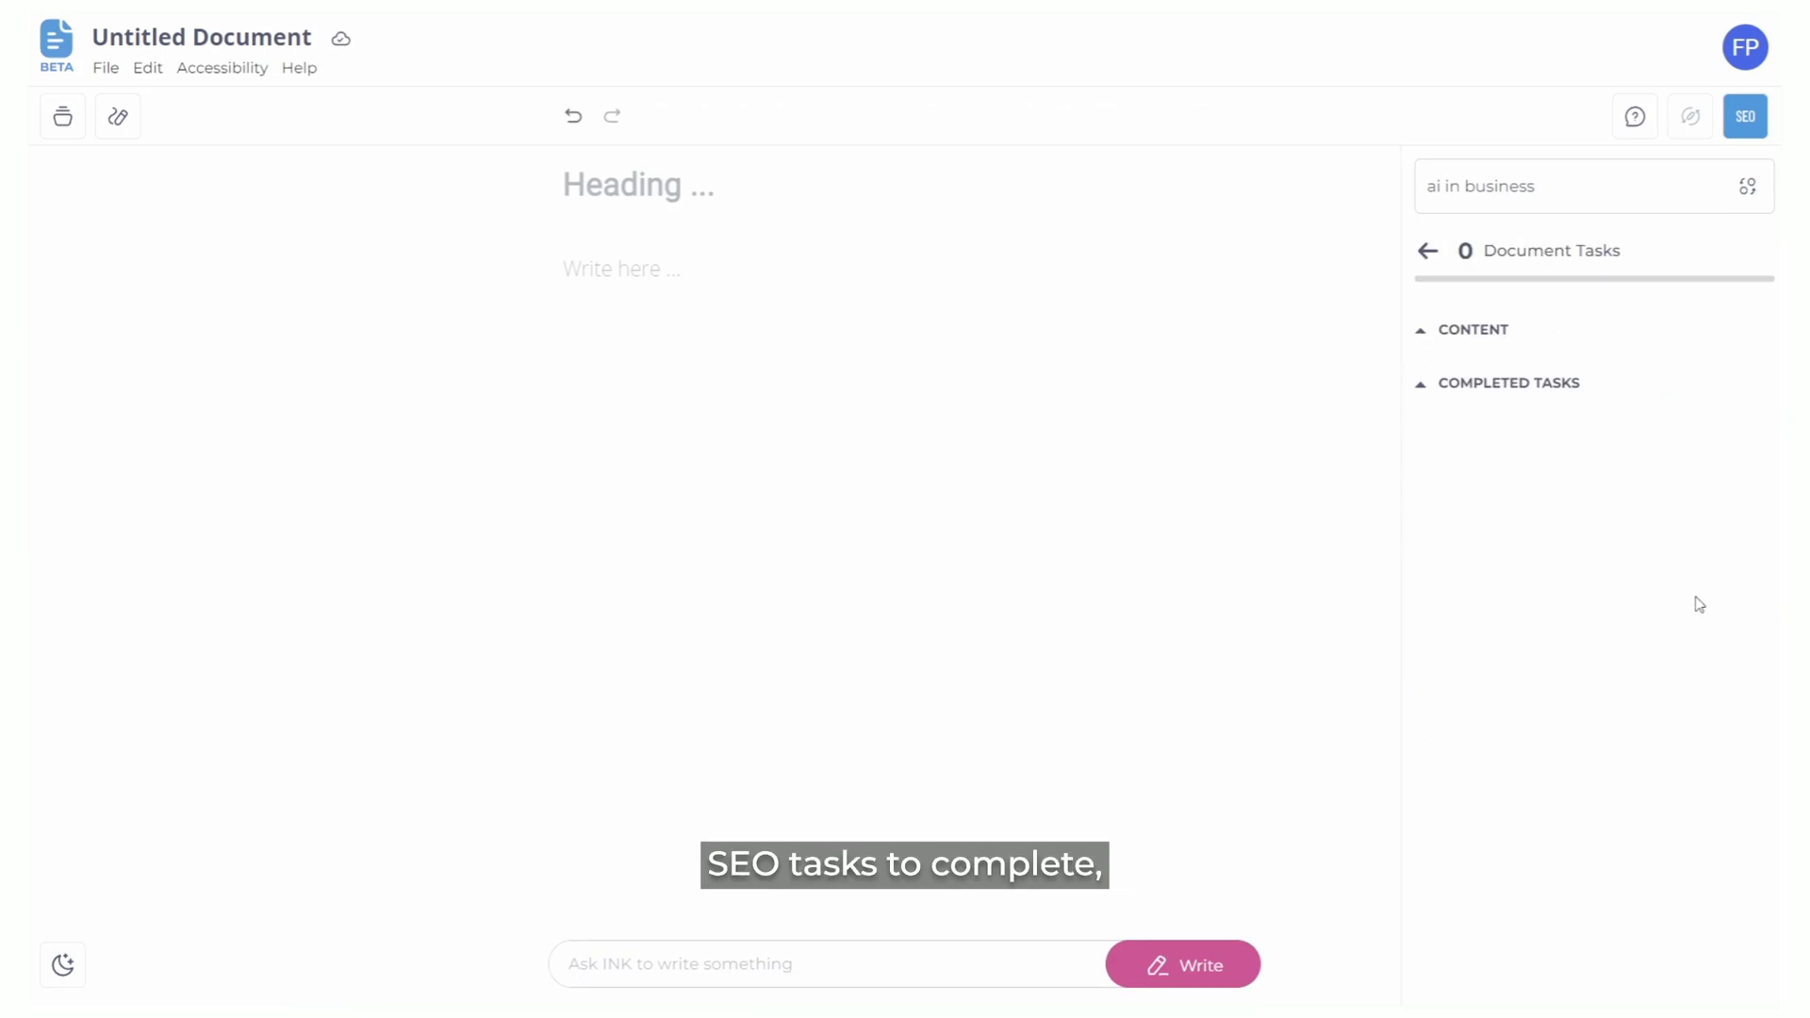
left_click(1429, 253)
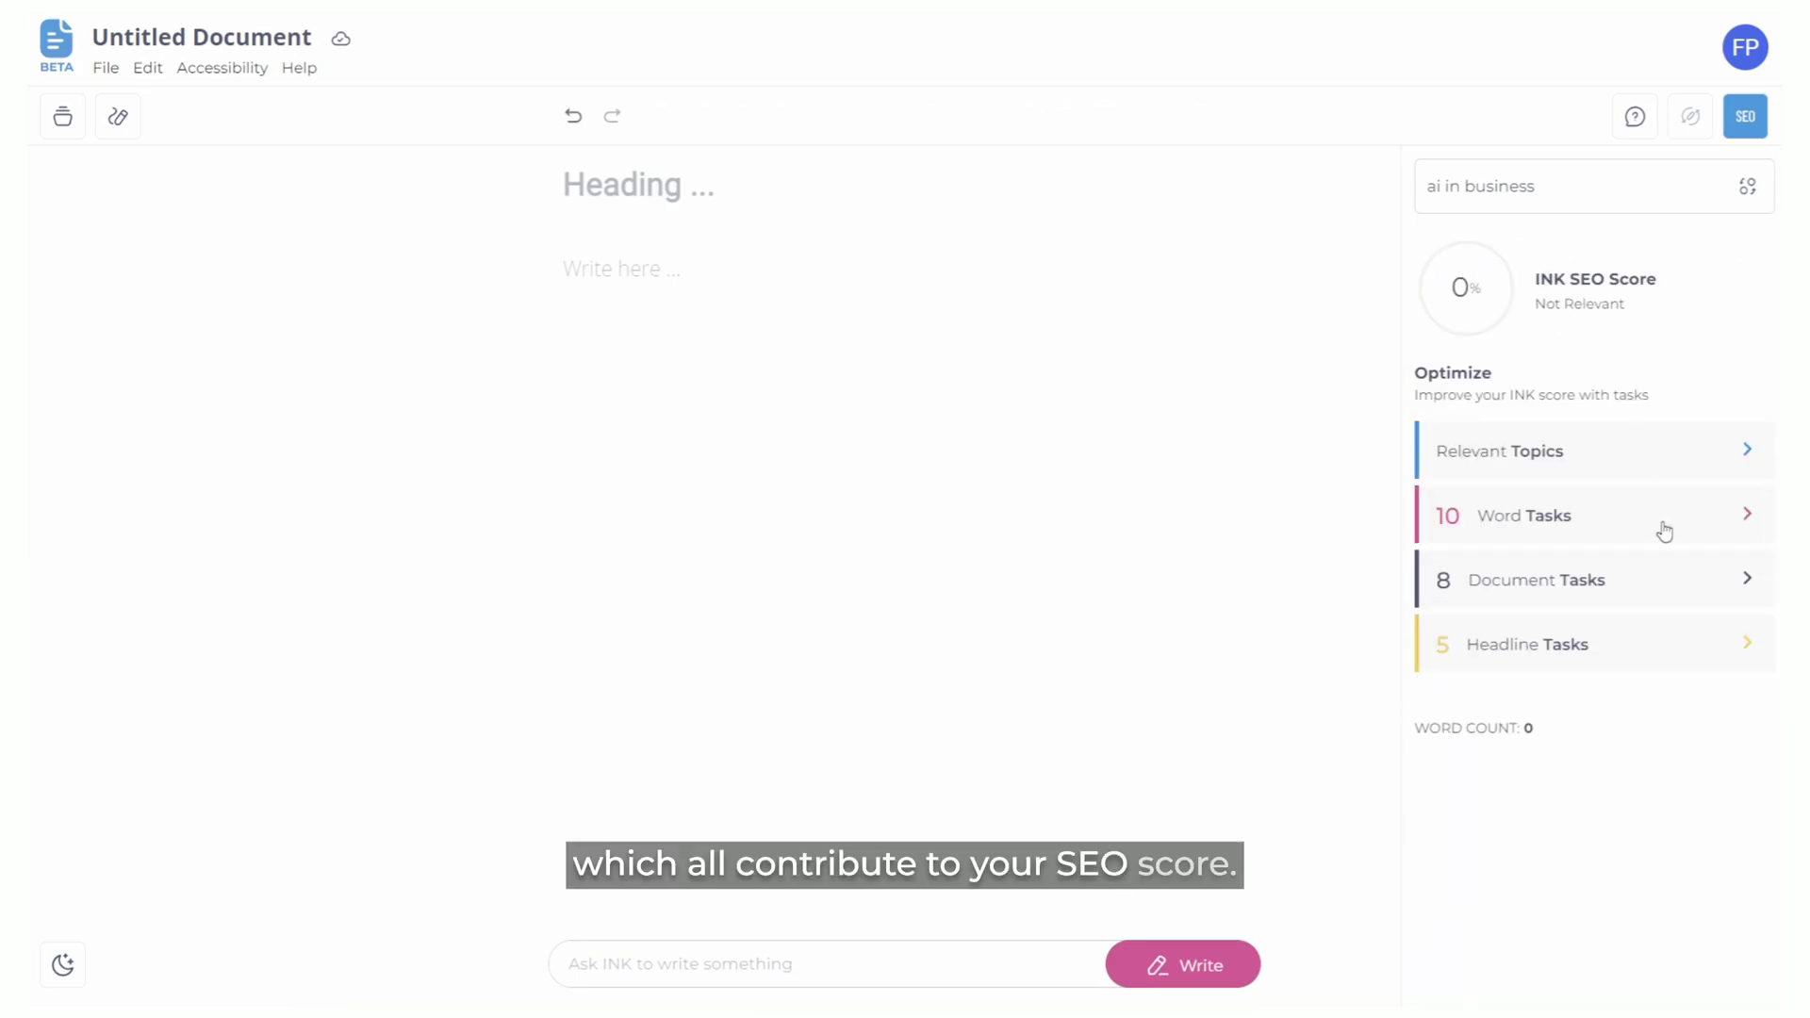
left_click(1682, 642)
left_click(1425, 251)
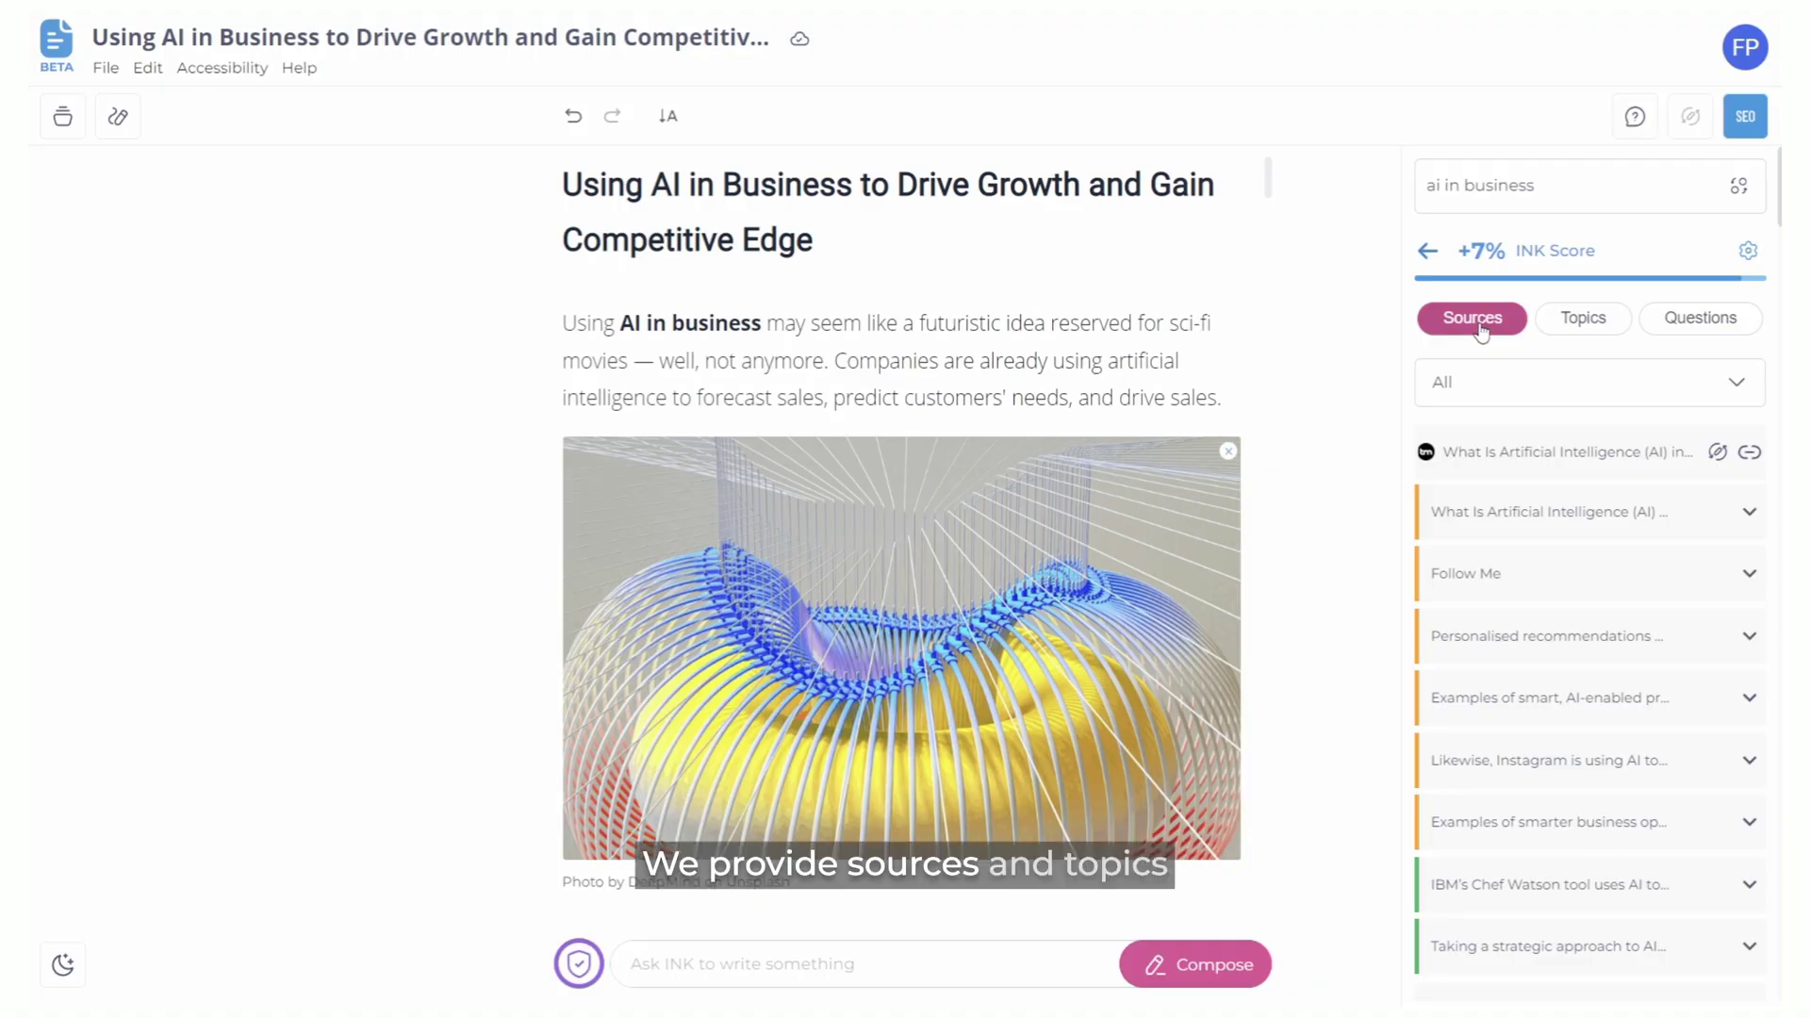
left_click(1584, 319)
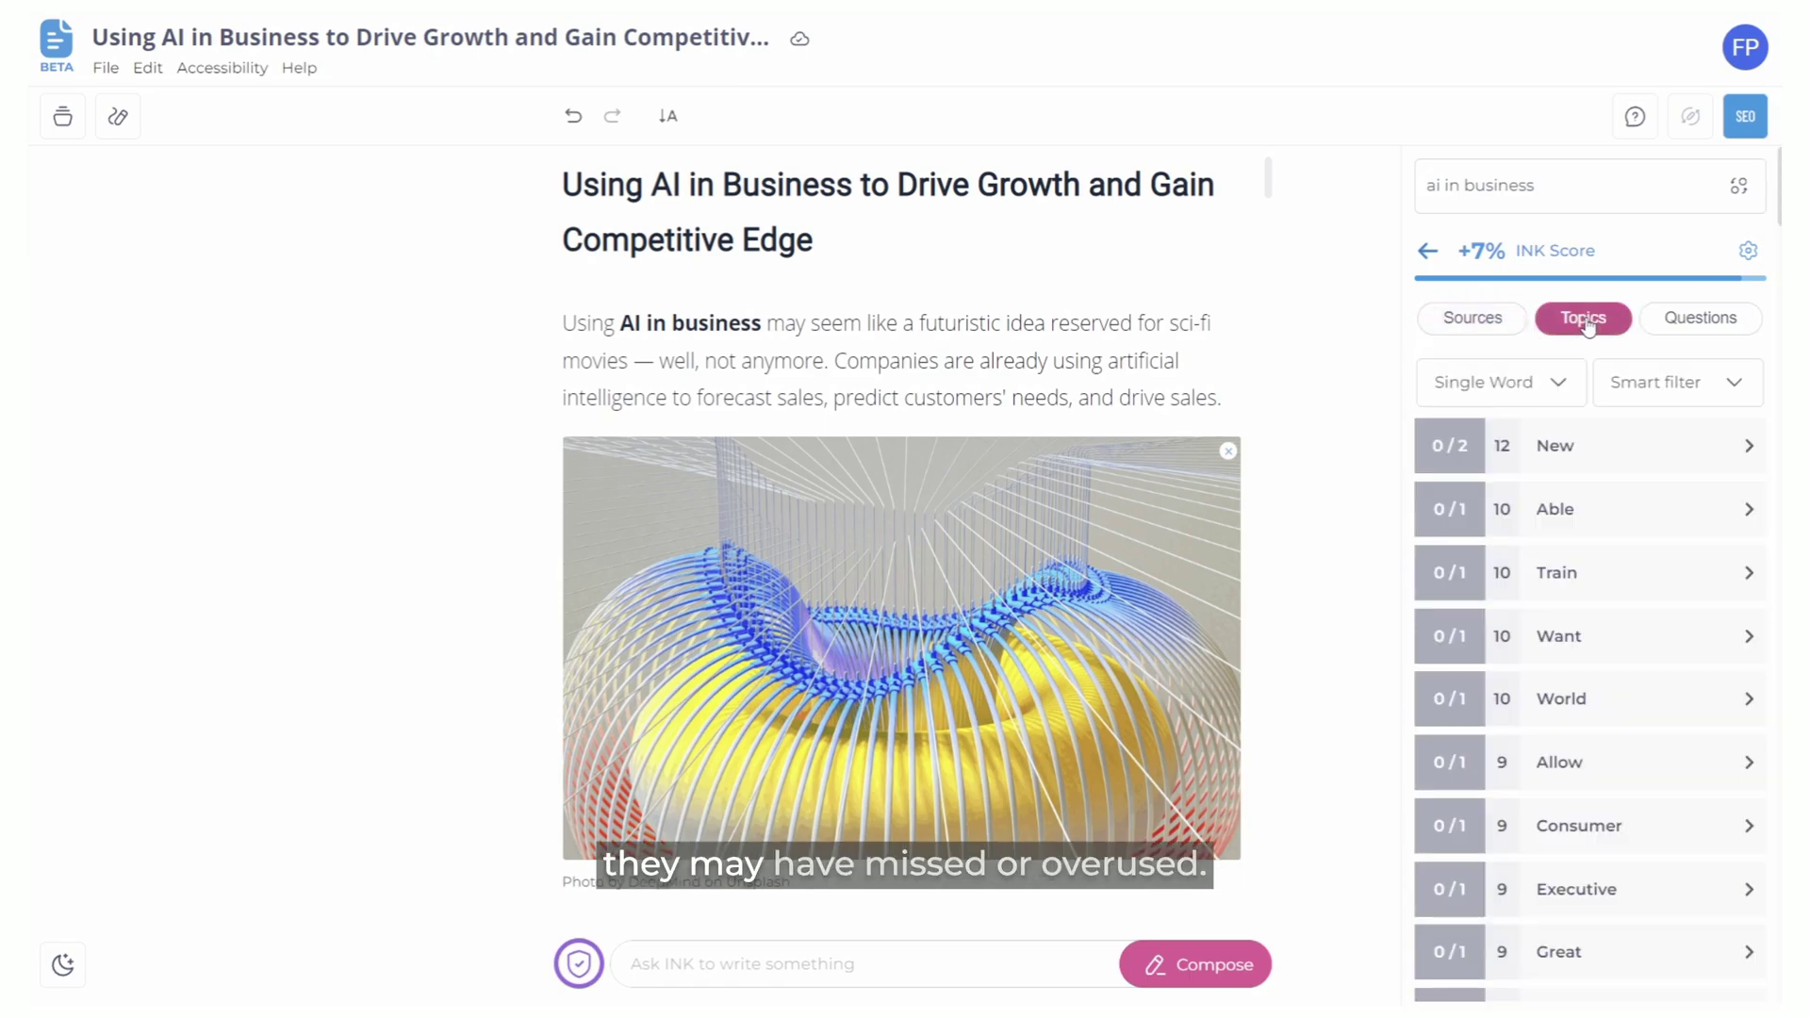
left_click(1505, 330)
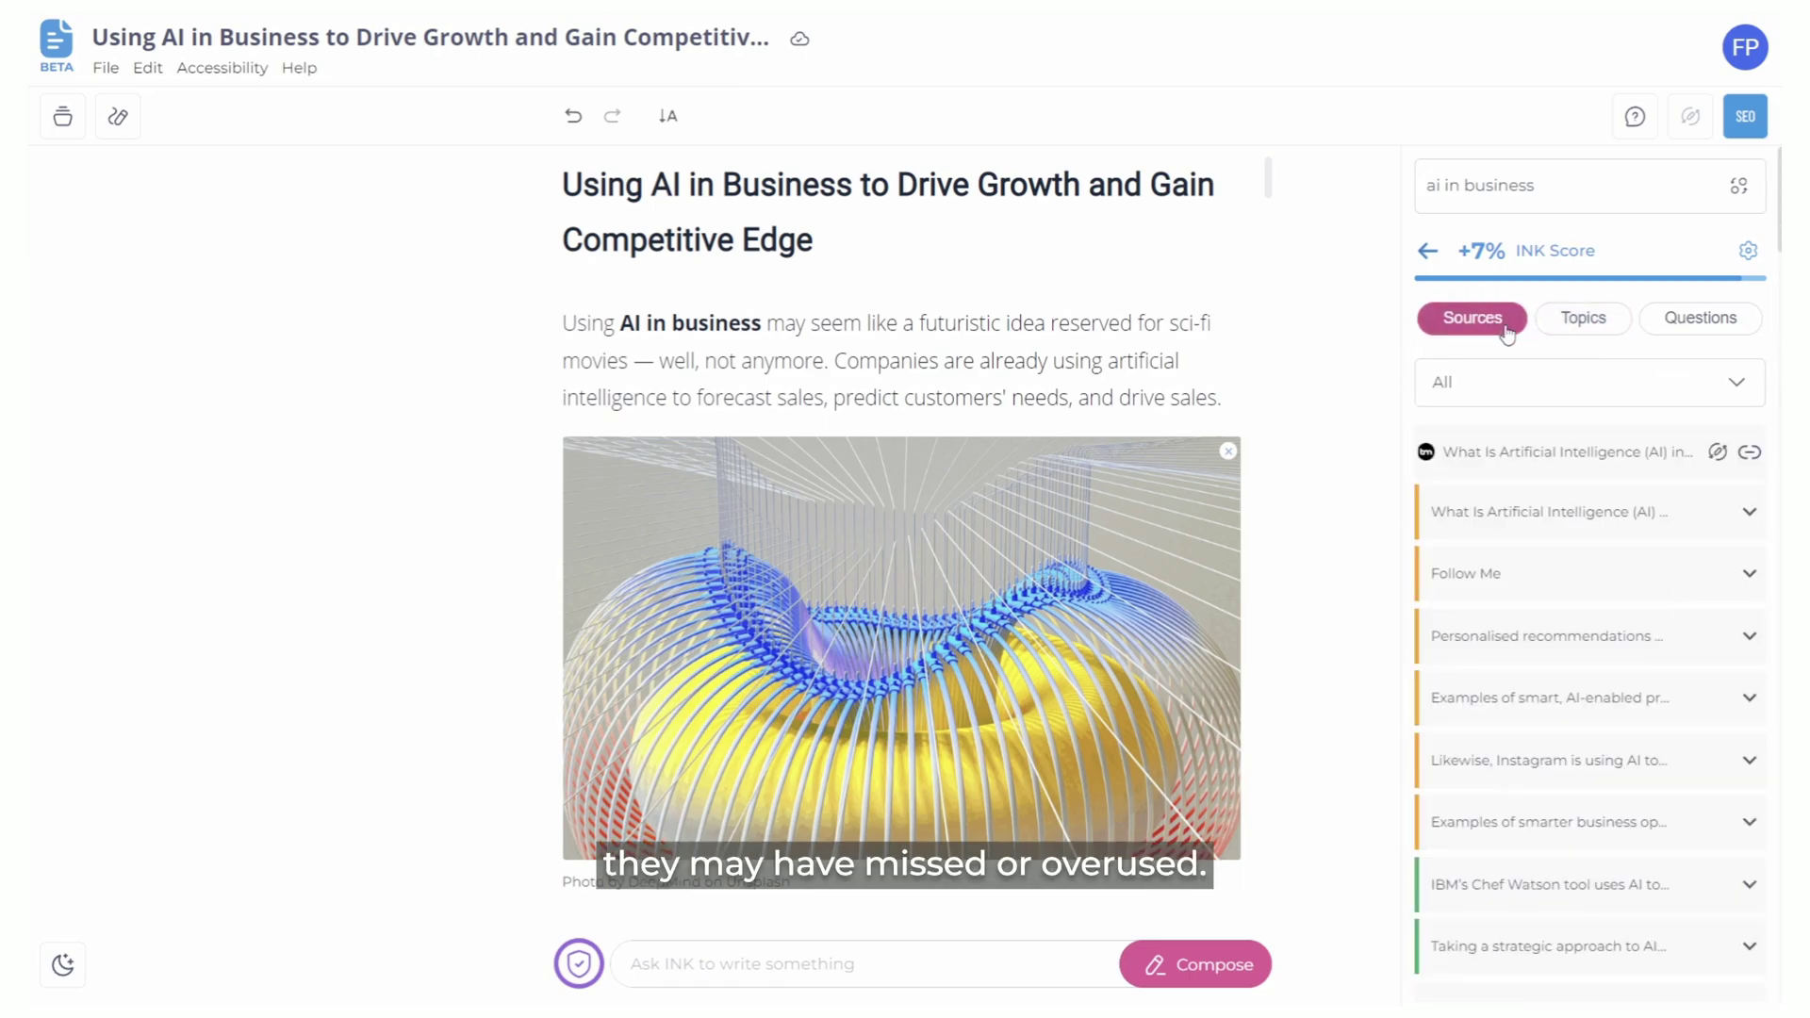
left_click(1740, 386)
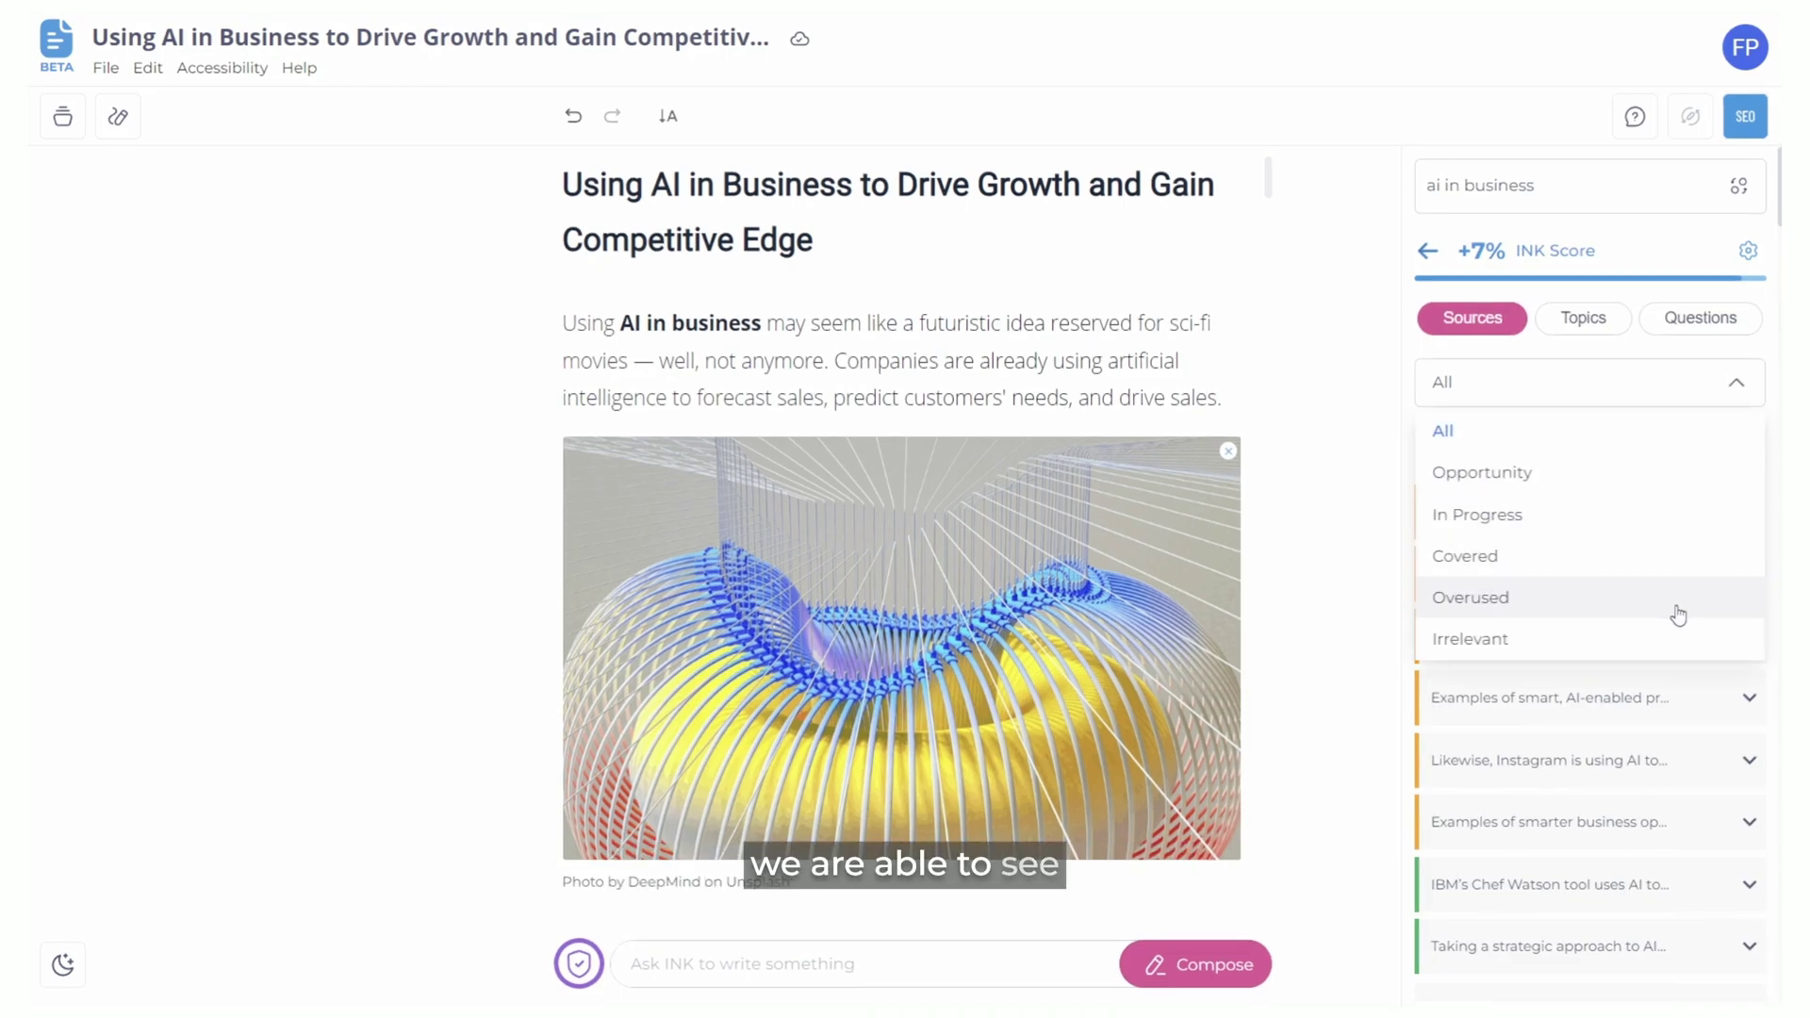
left_click(1680, 562)
left_click(1745, 394)
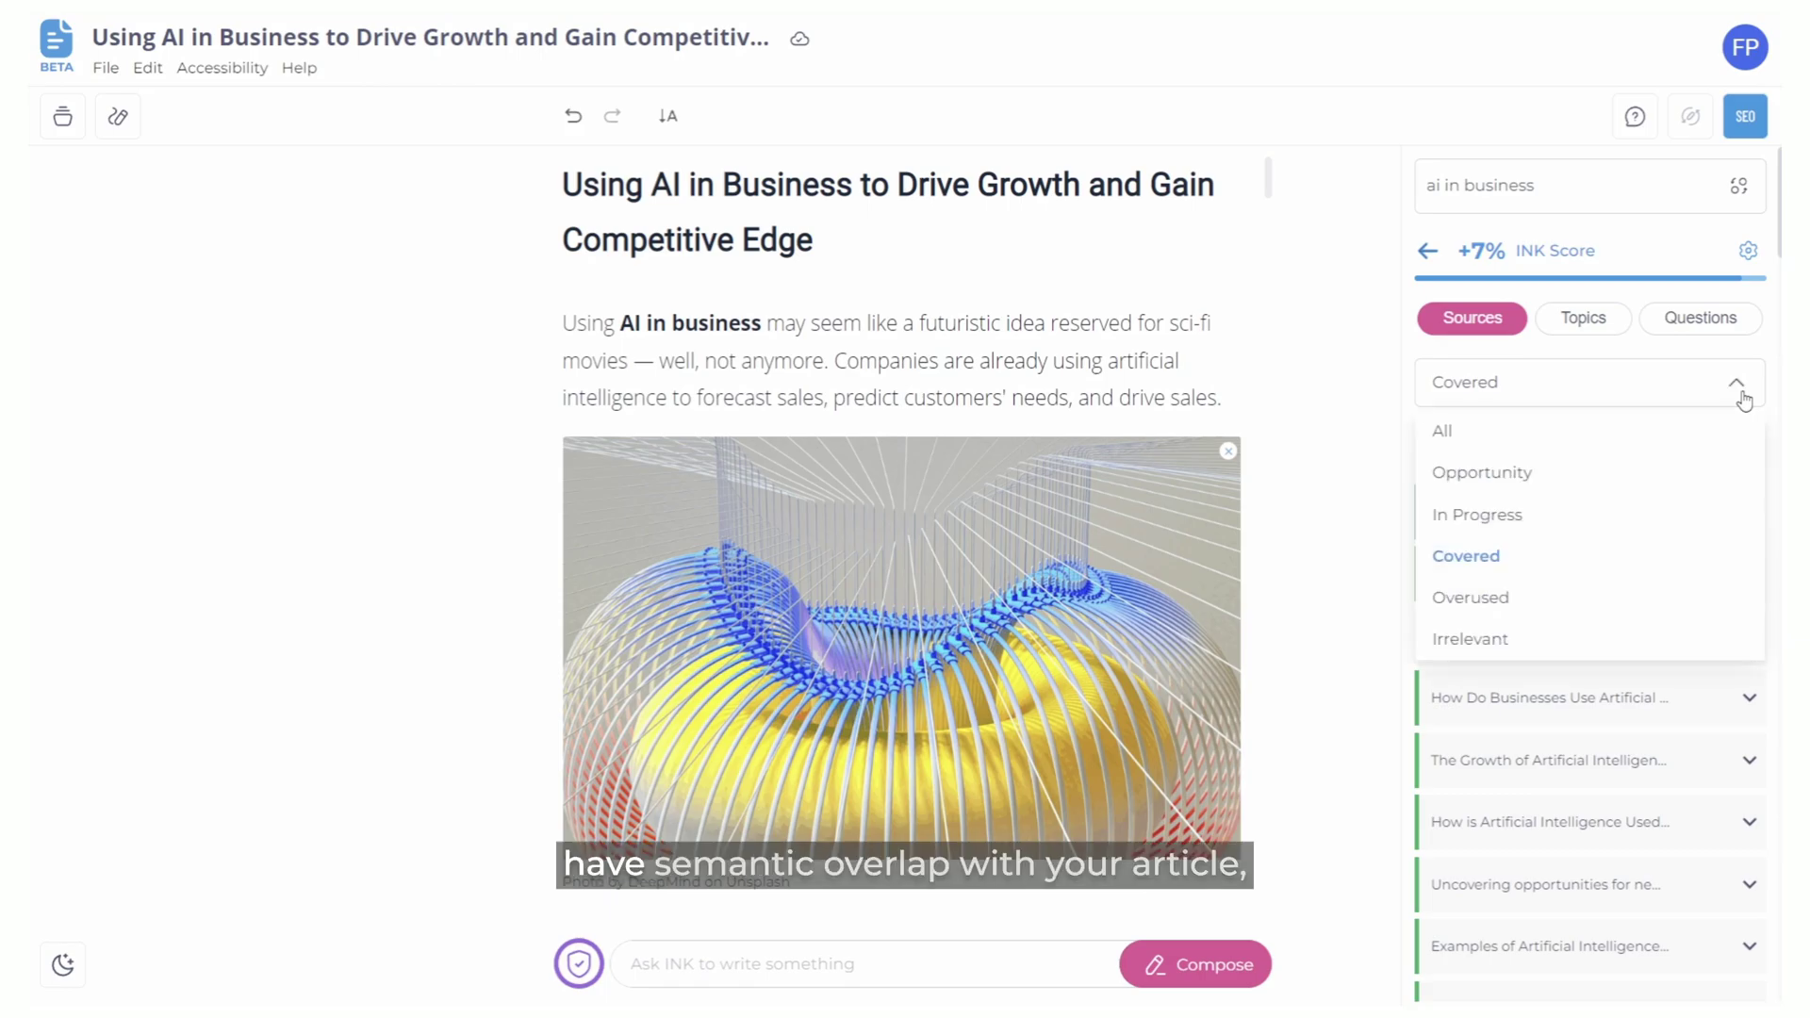
left_click(1699, 515)
left_click(1737, 394)
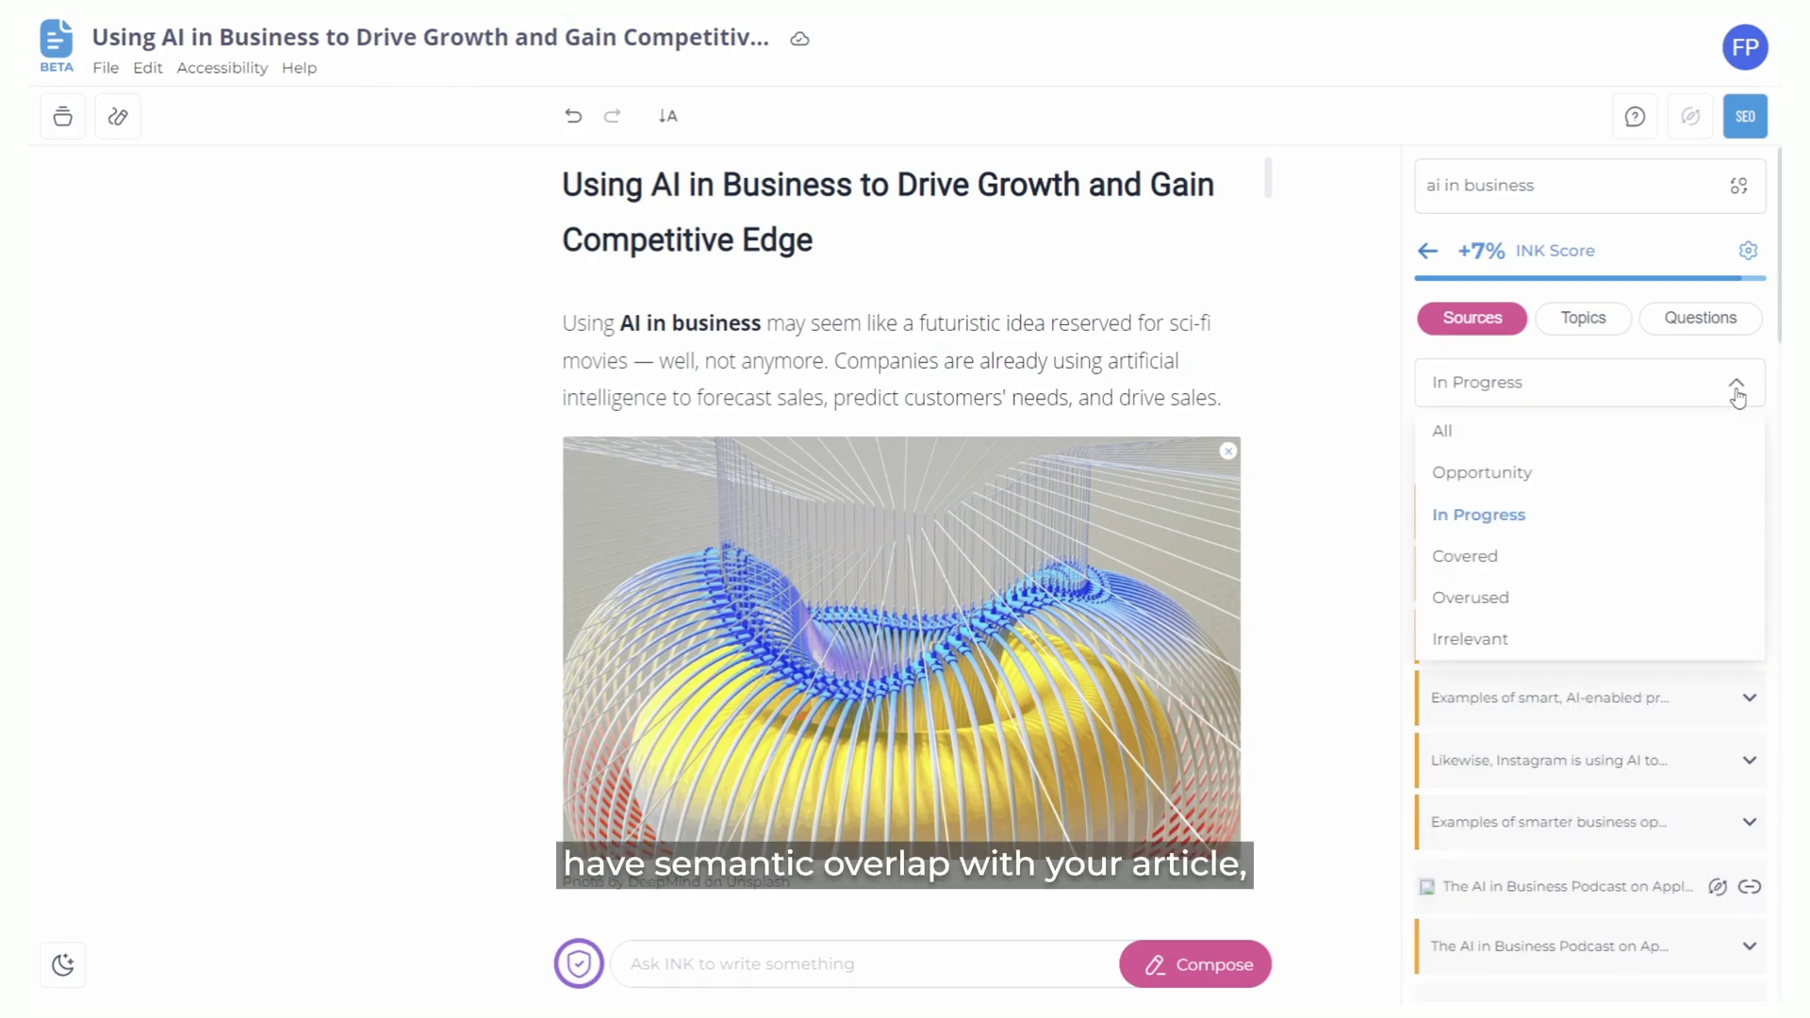
left_click(1738, 396)
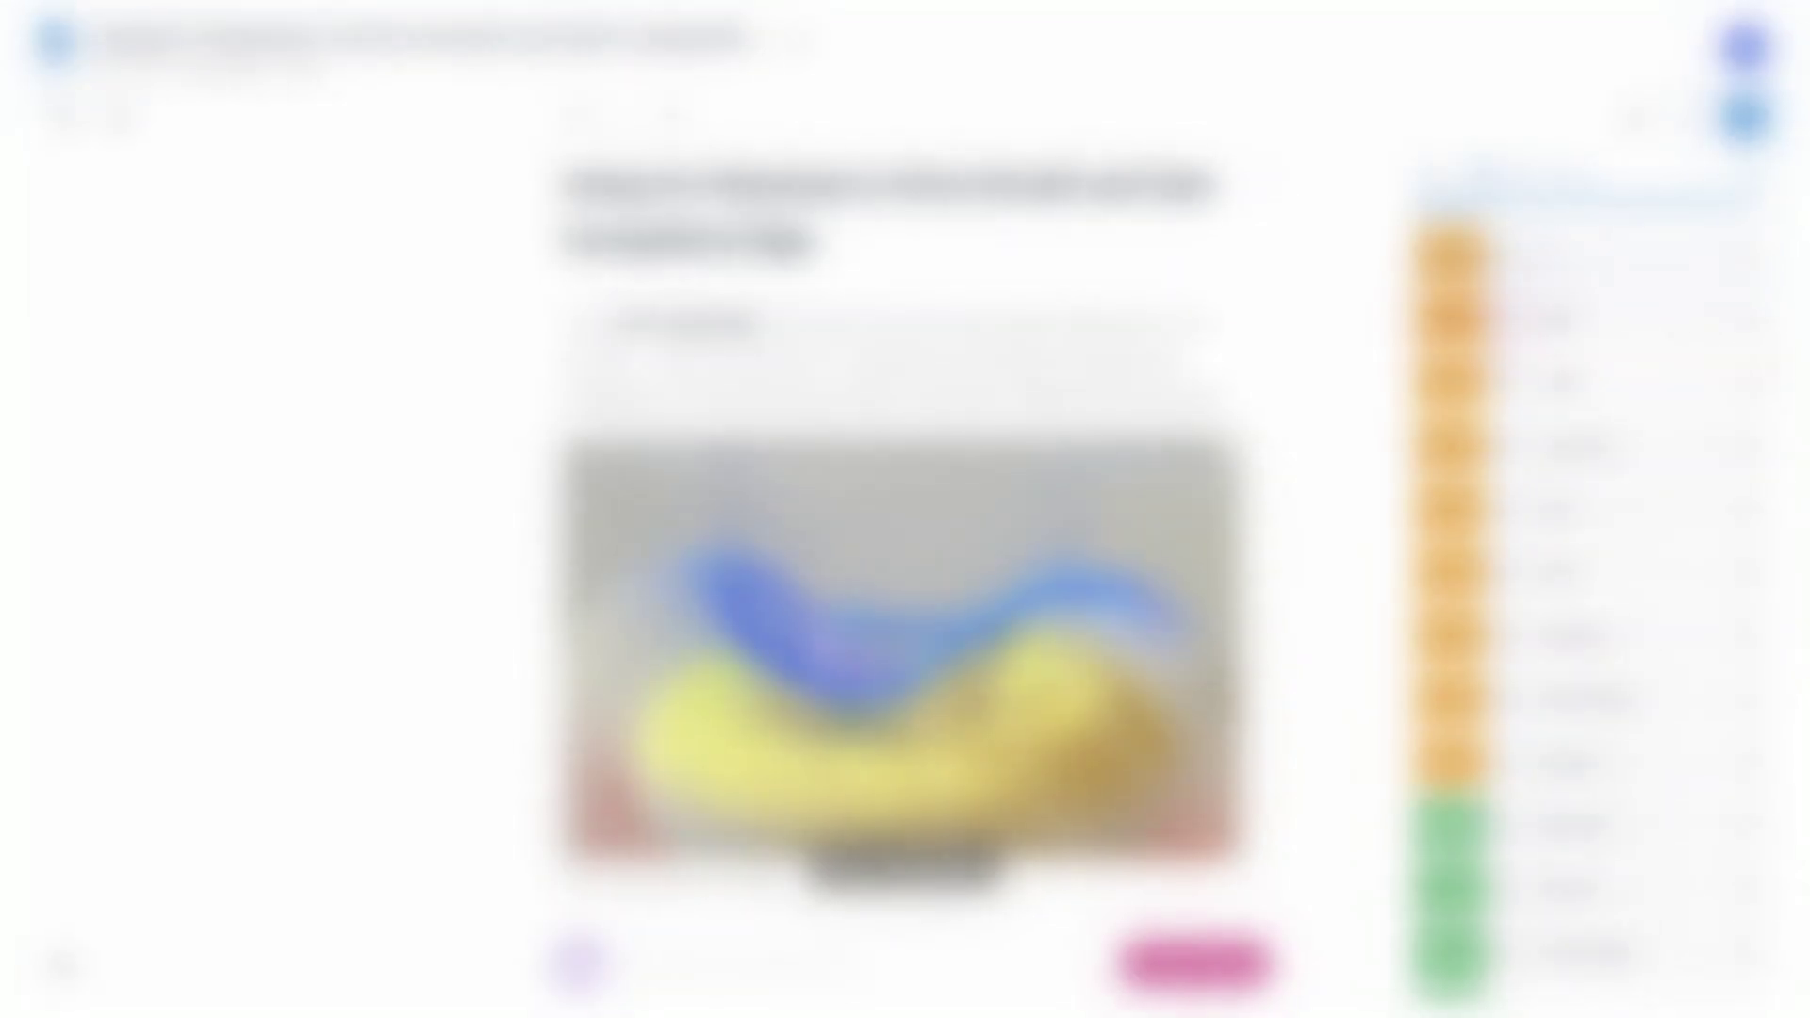
- Filter topics by In Progress, Covered and Overused status, then return to Smart filter
mouse_move(1468, 342)
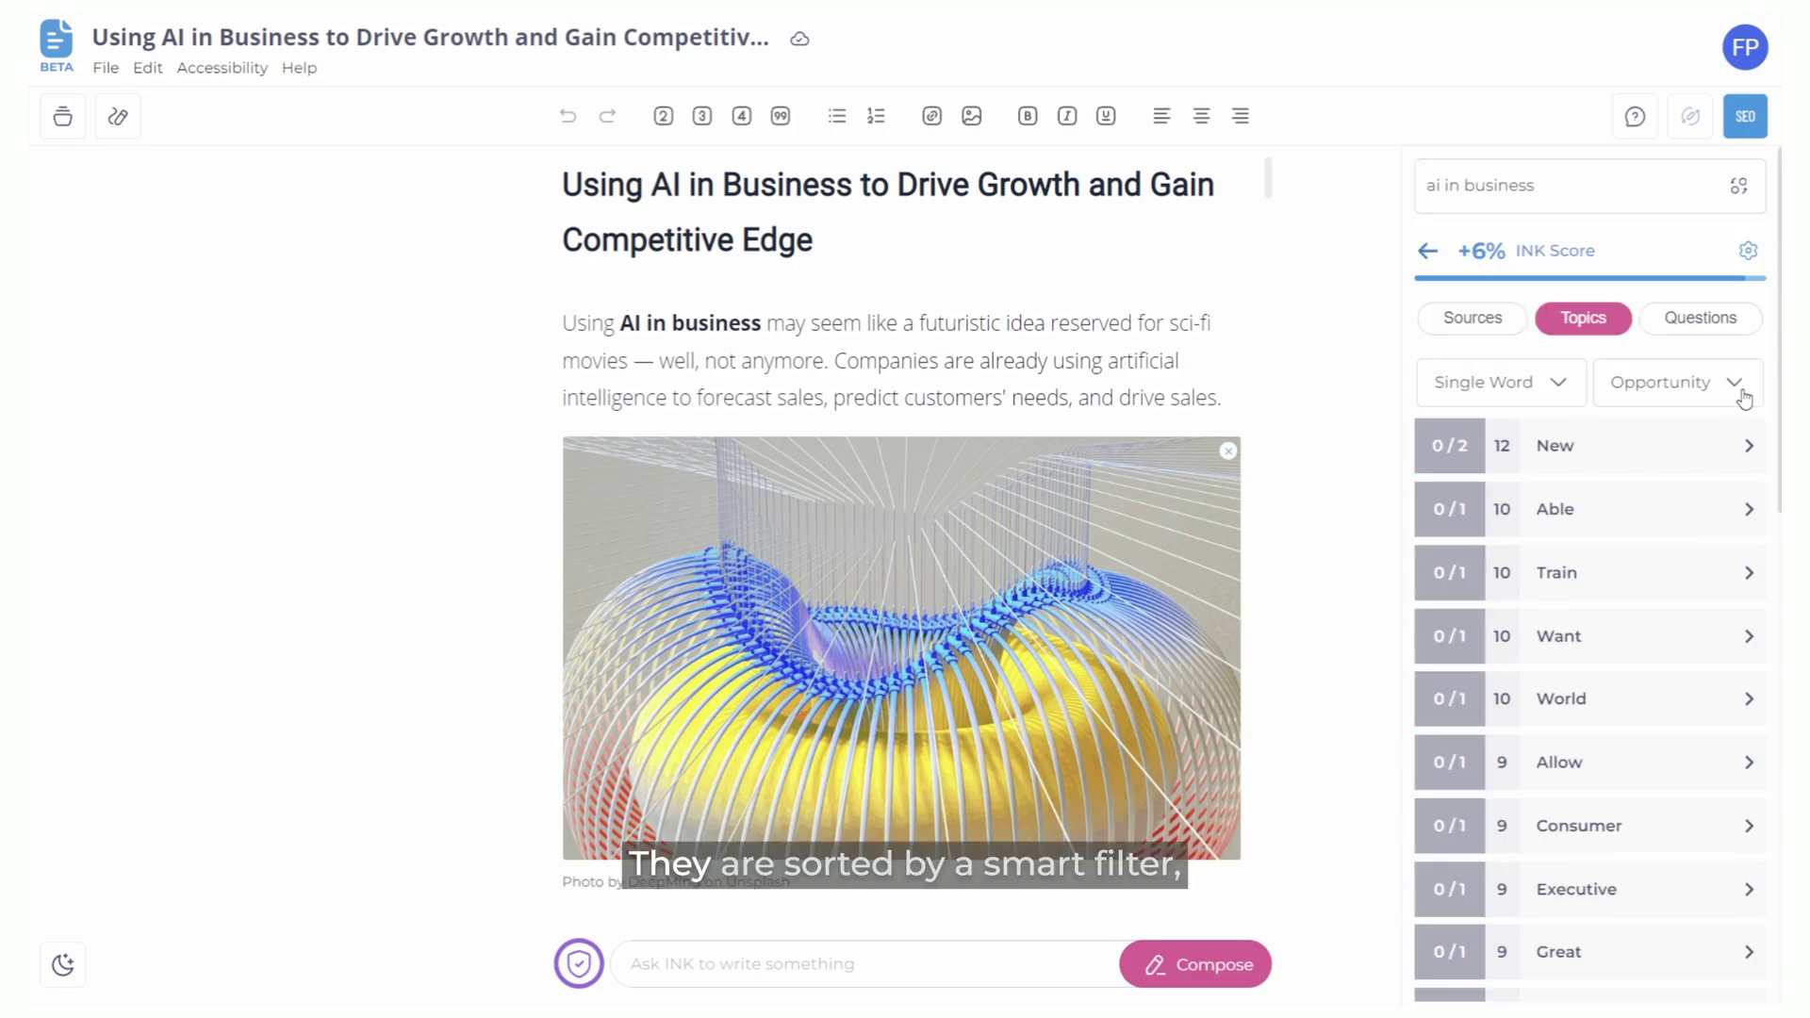
left_click(1730, 387)
left_click(1713, 512)
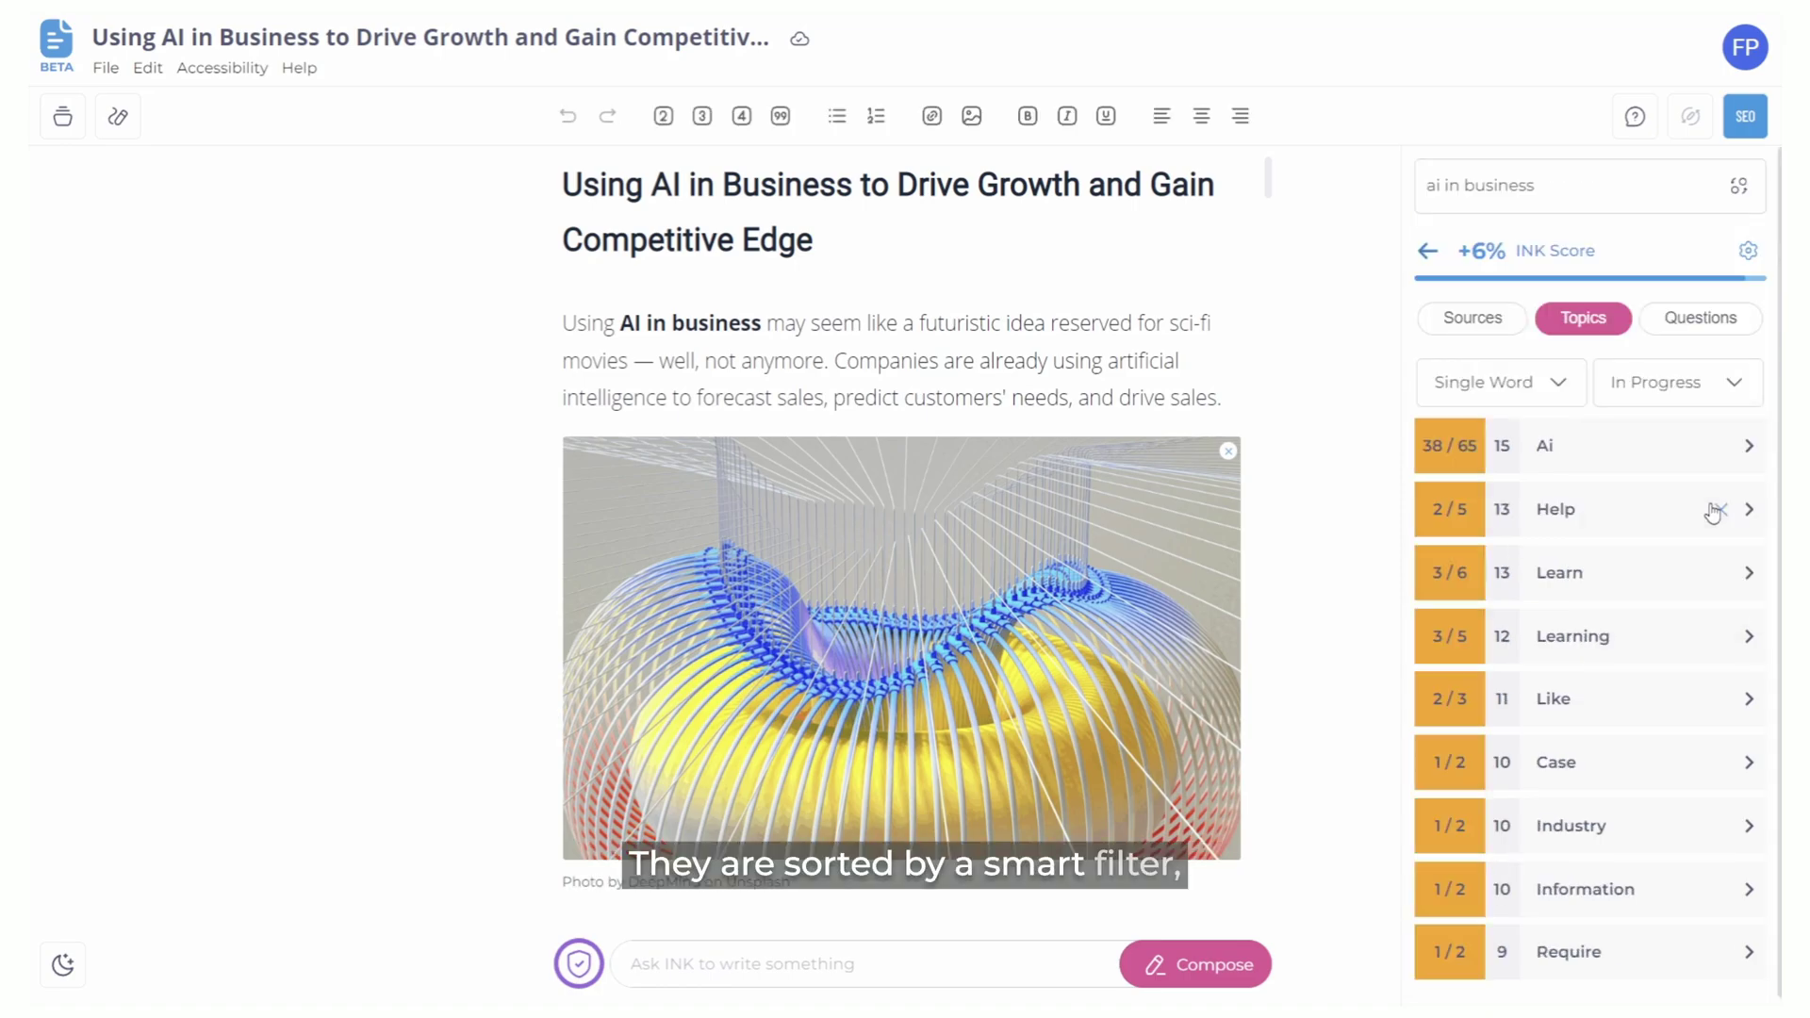
left_click(1734, 385)
left_click(1710, 545)
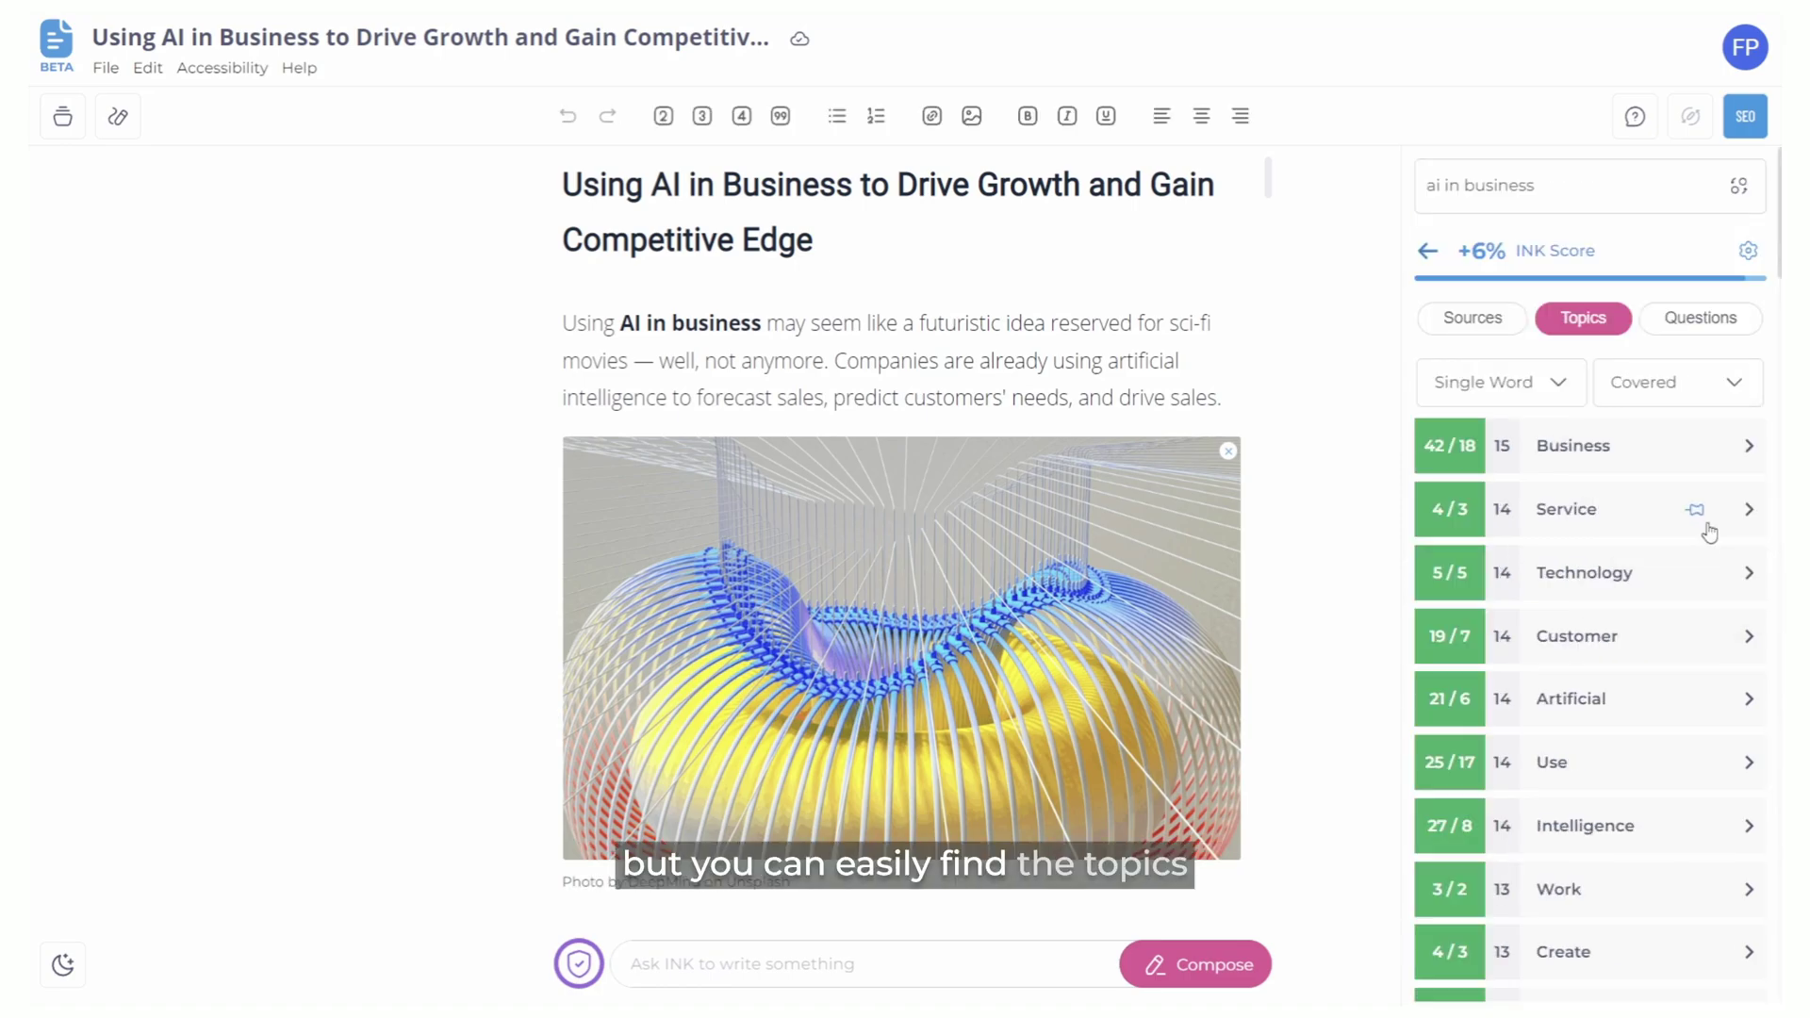
left_click(1735, 385)
left_click(1702, 598)
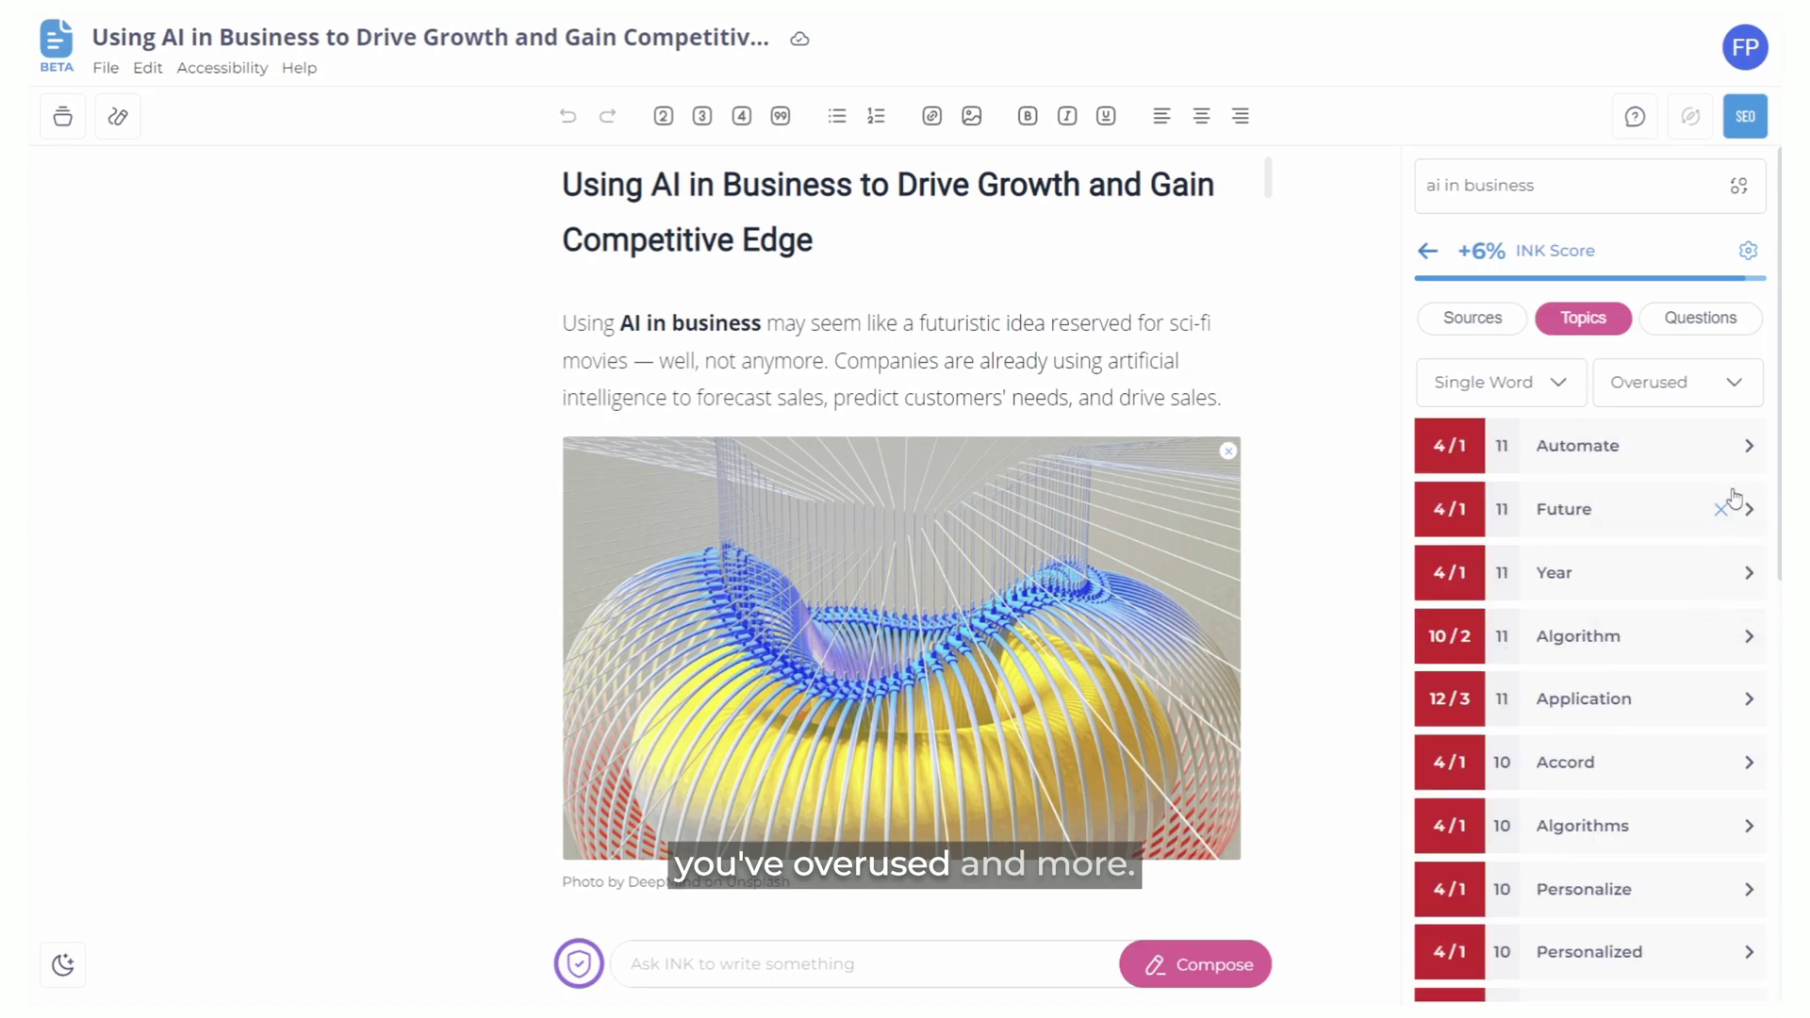
left_click(1735, 385)
left_click(1706, 475)
- Switch the topic list to Long Tail, then back to Single Word
left_click(1557, 381)
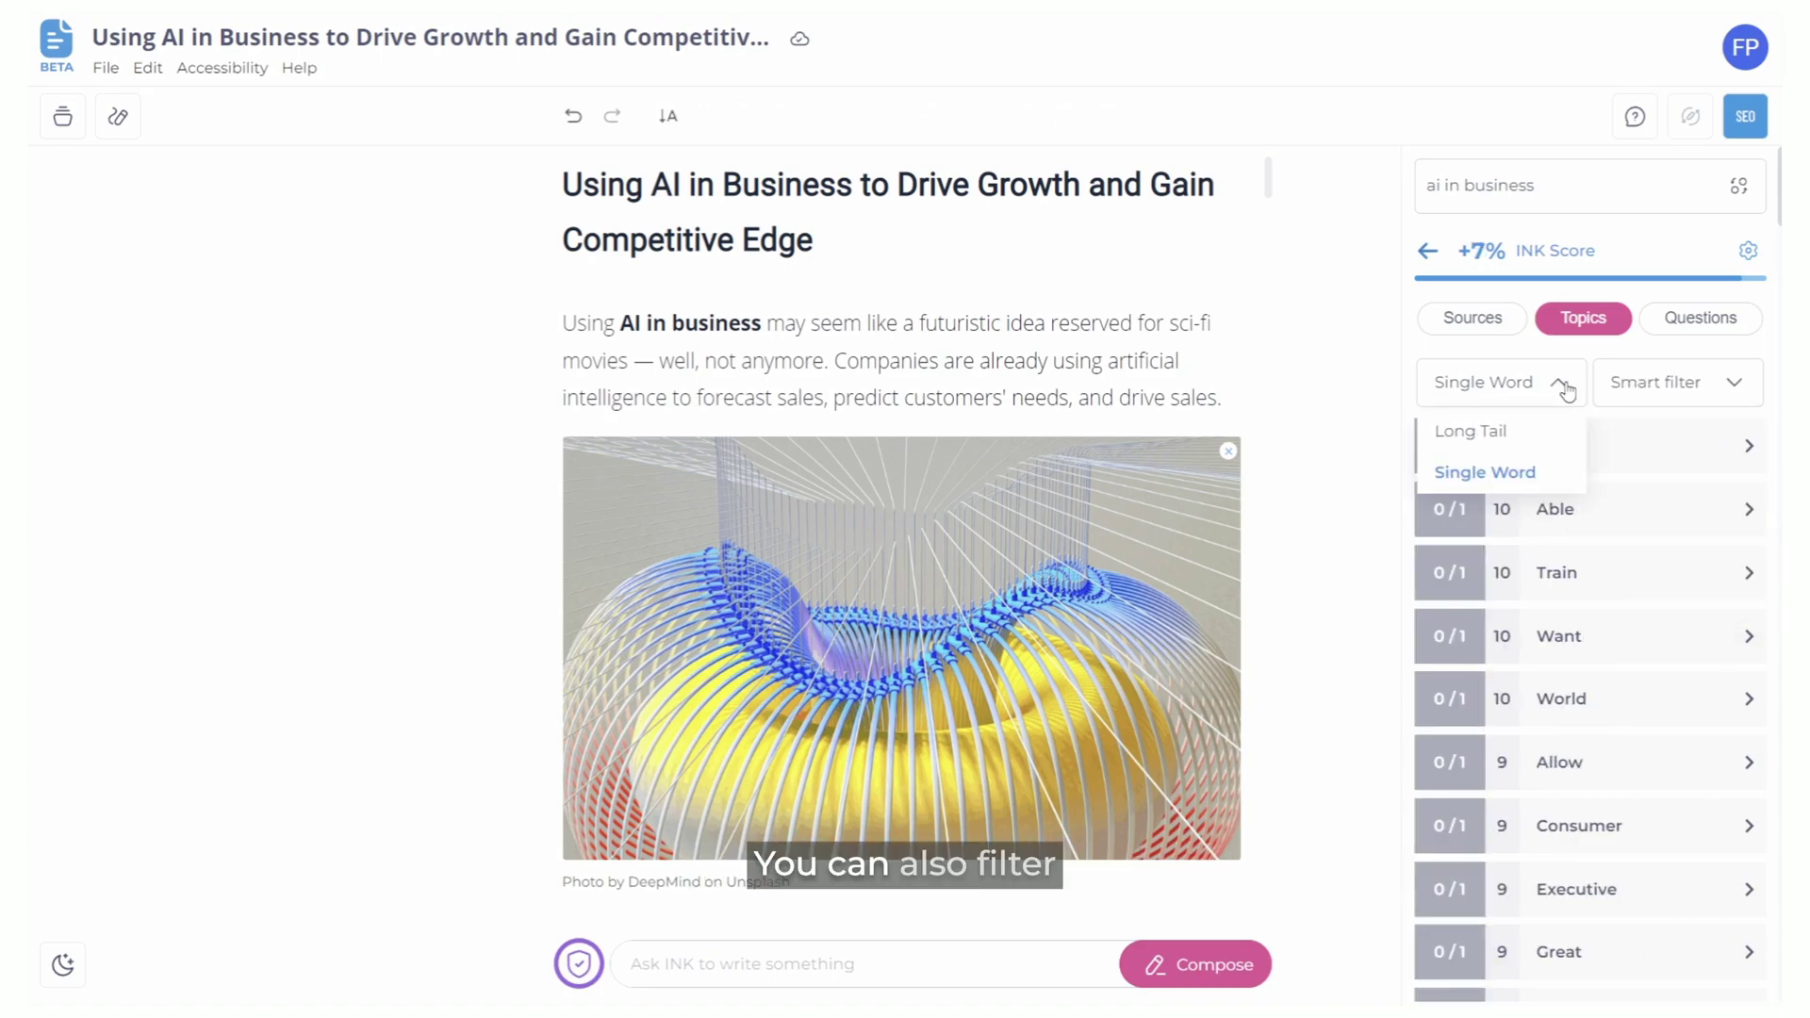
left_click(1561, 433)
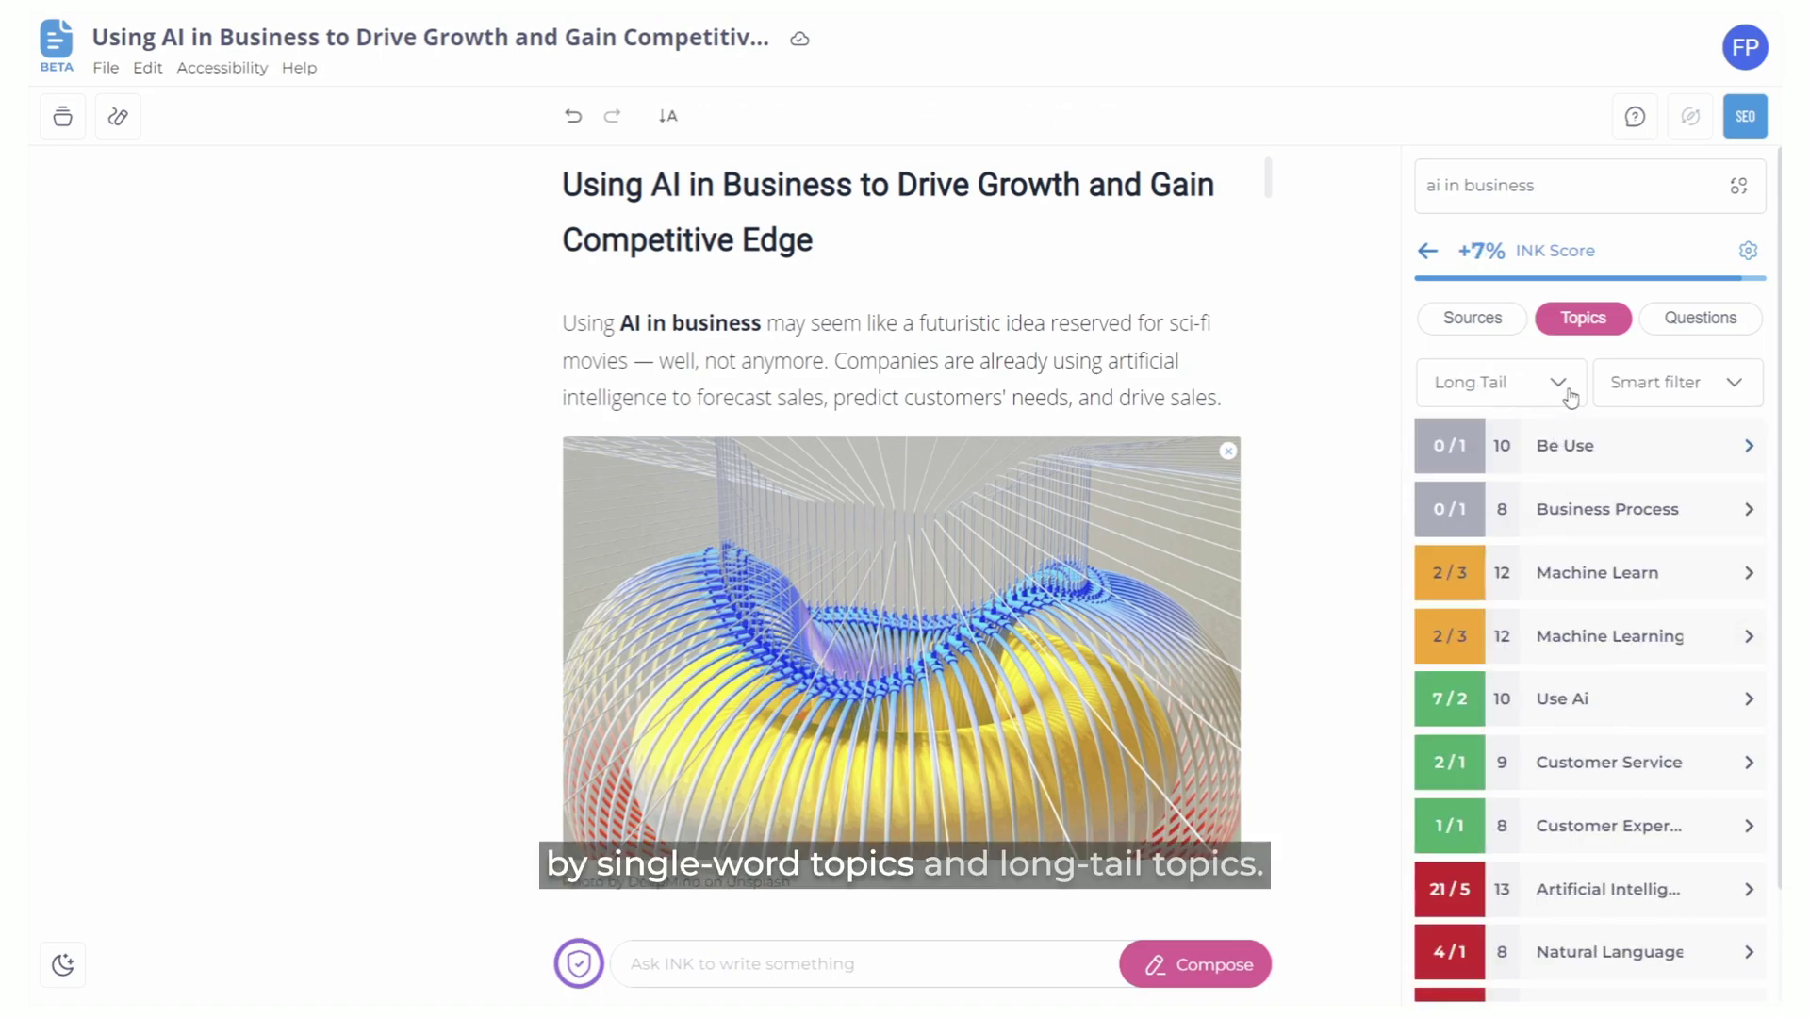
left_click(1568, 394)
left_click(1553, 469)
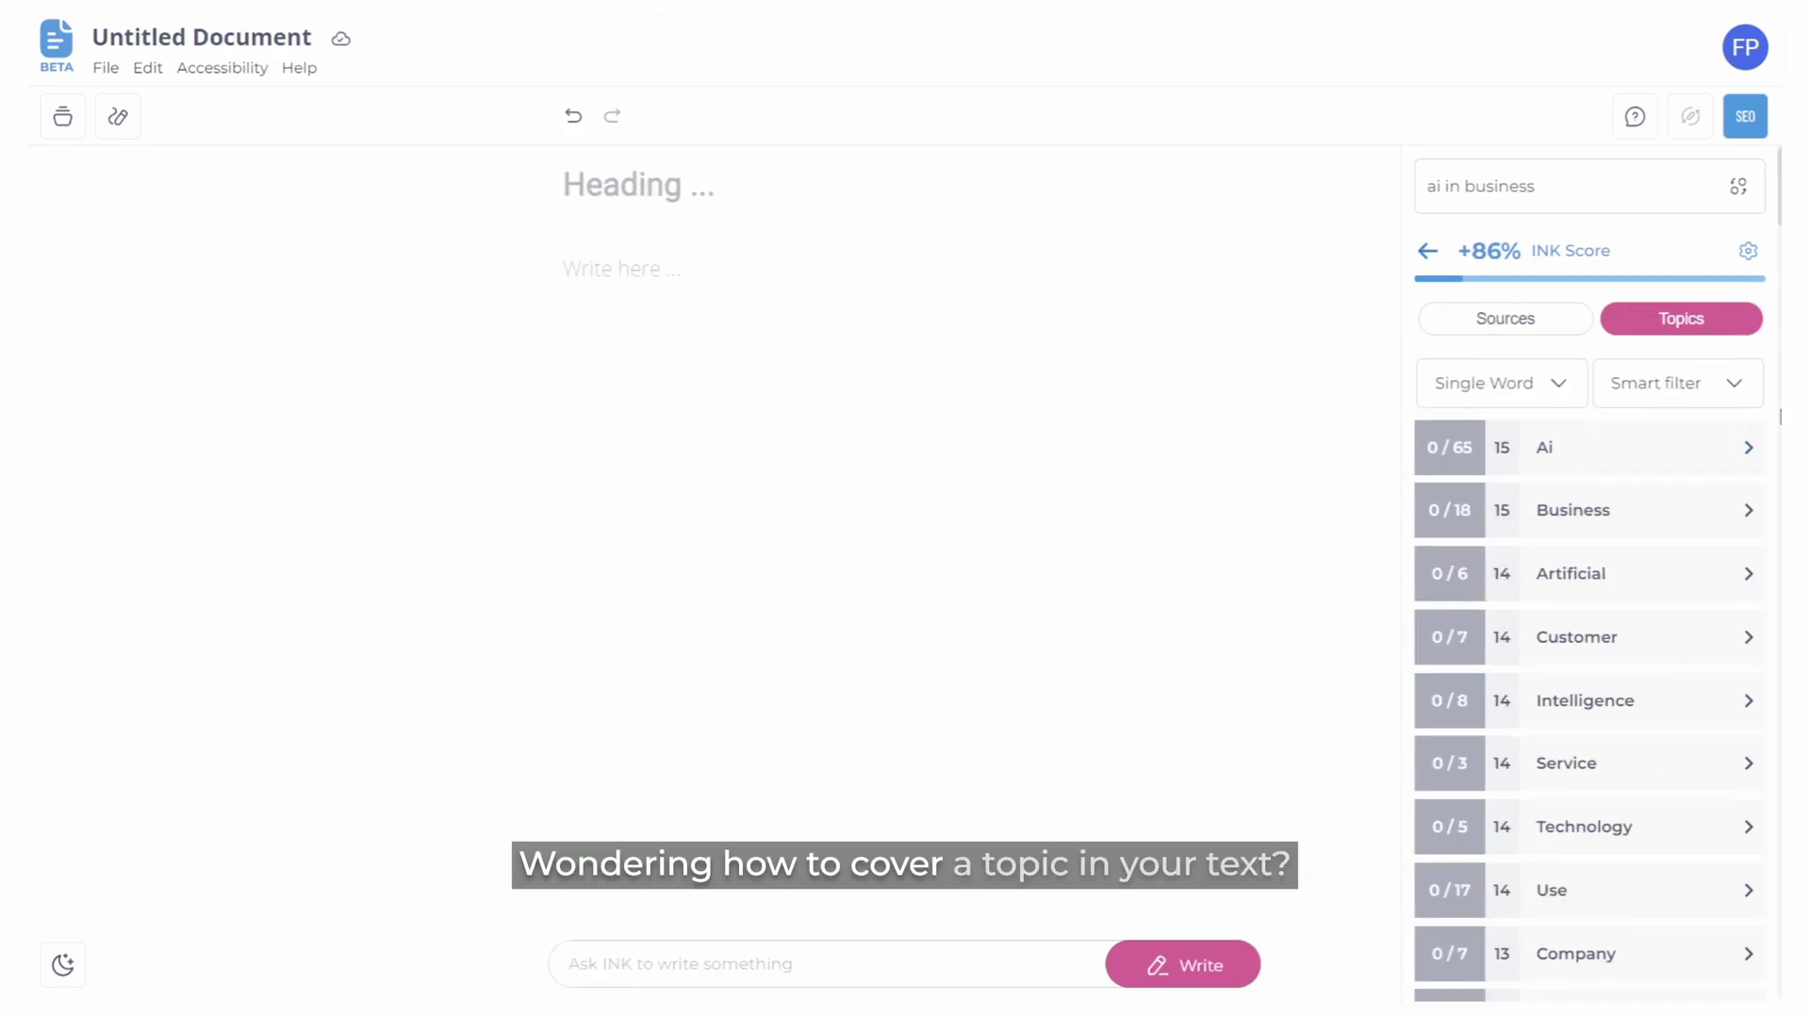
- Insert the Business topic's AI excerpt with its source, then add a paraphrased version
left_click(1643, 512)
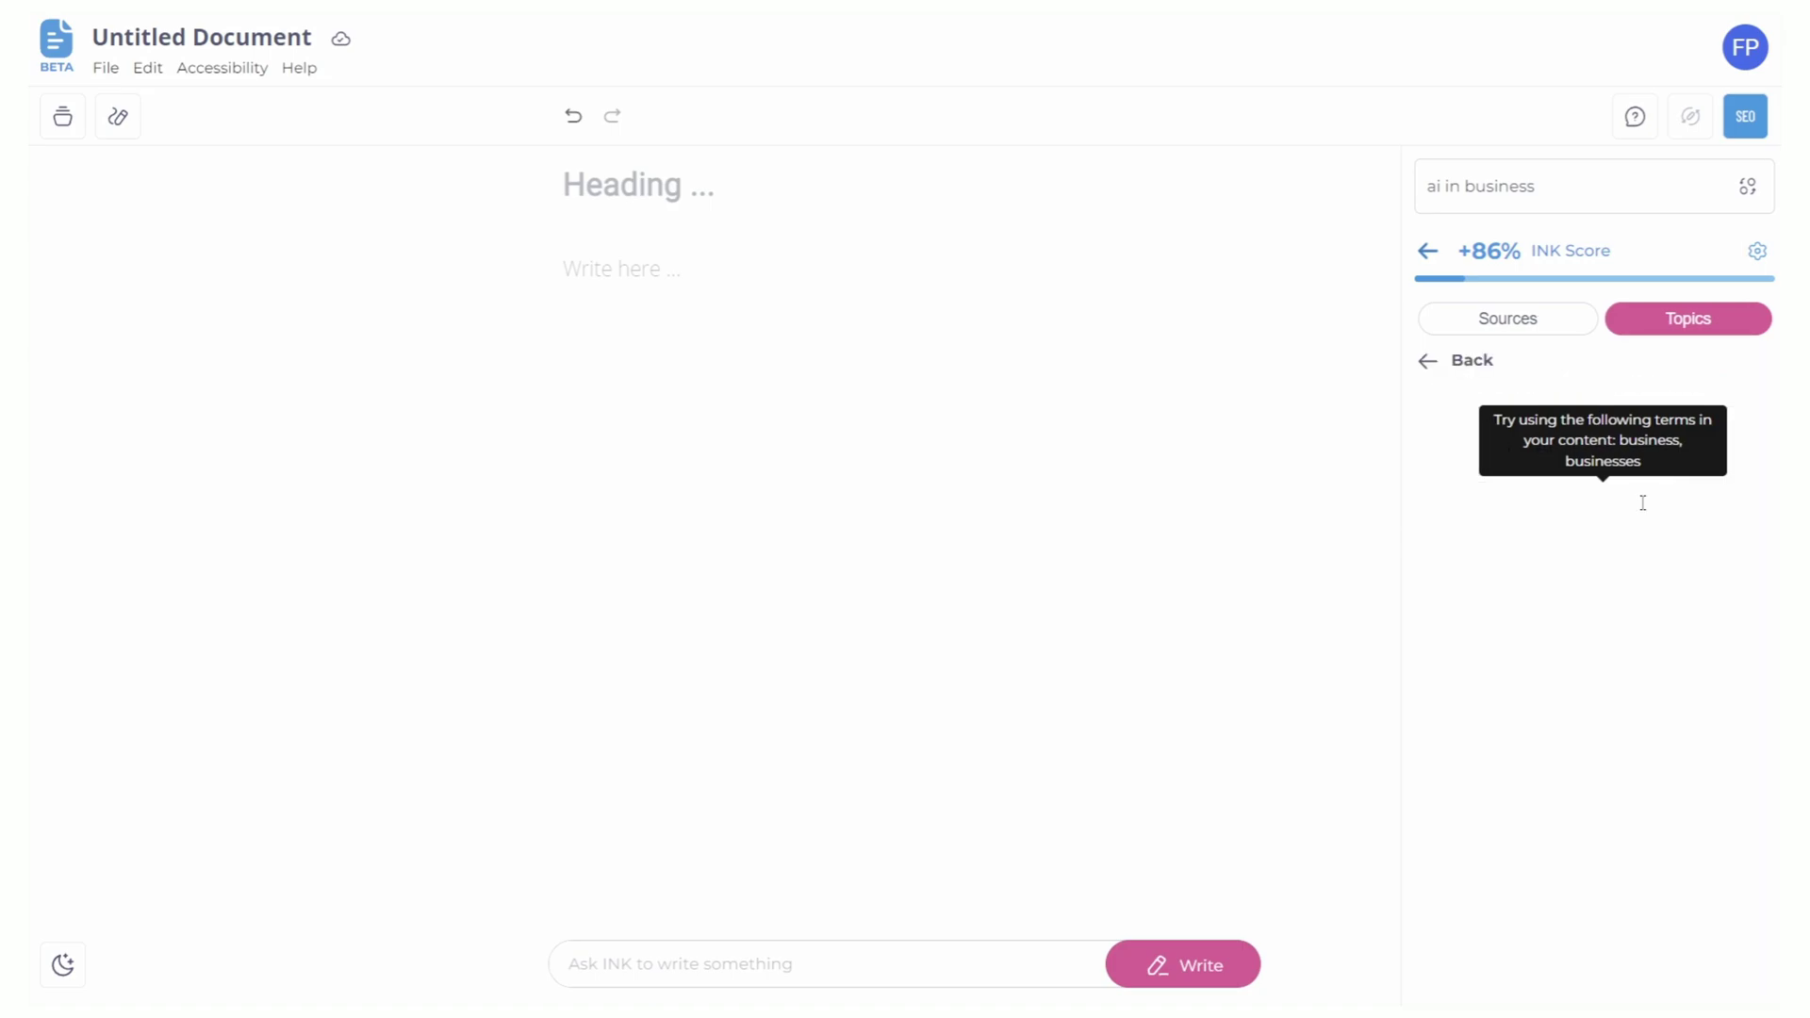
scroll(1758, 504, "down", 2)
scroll(1758, 504, "down", 5)
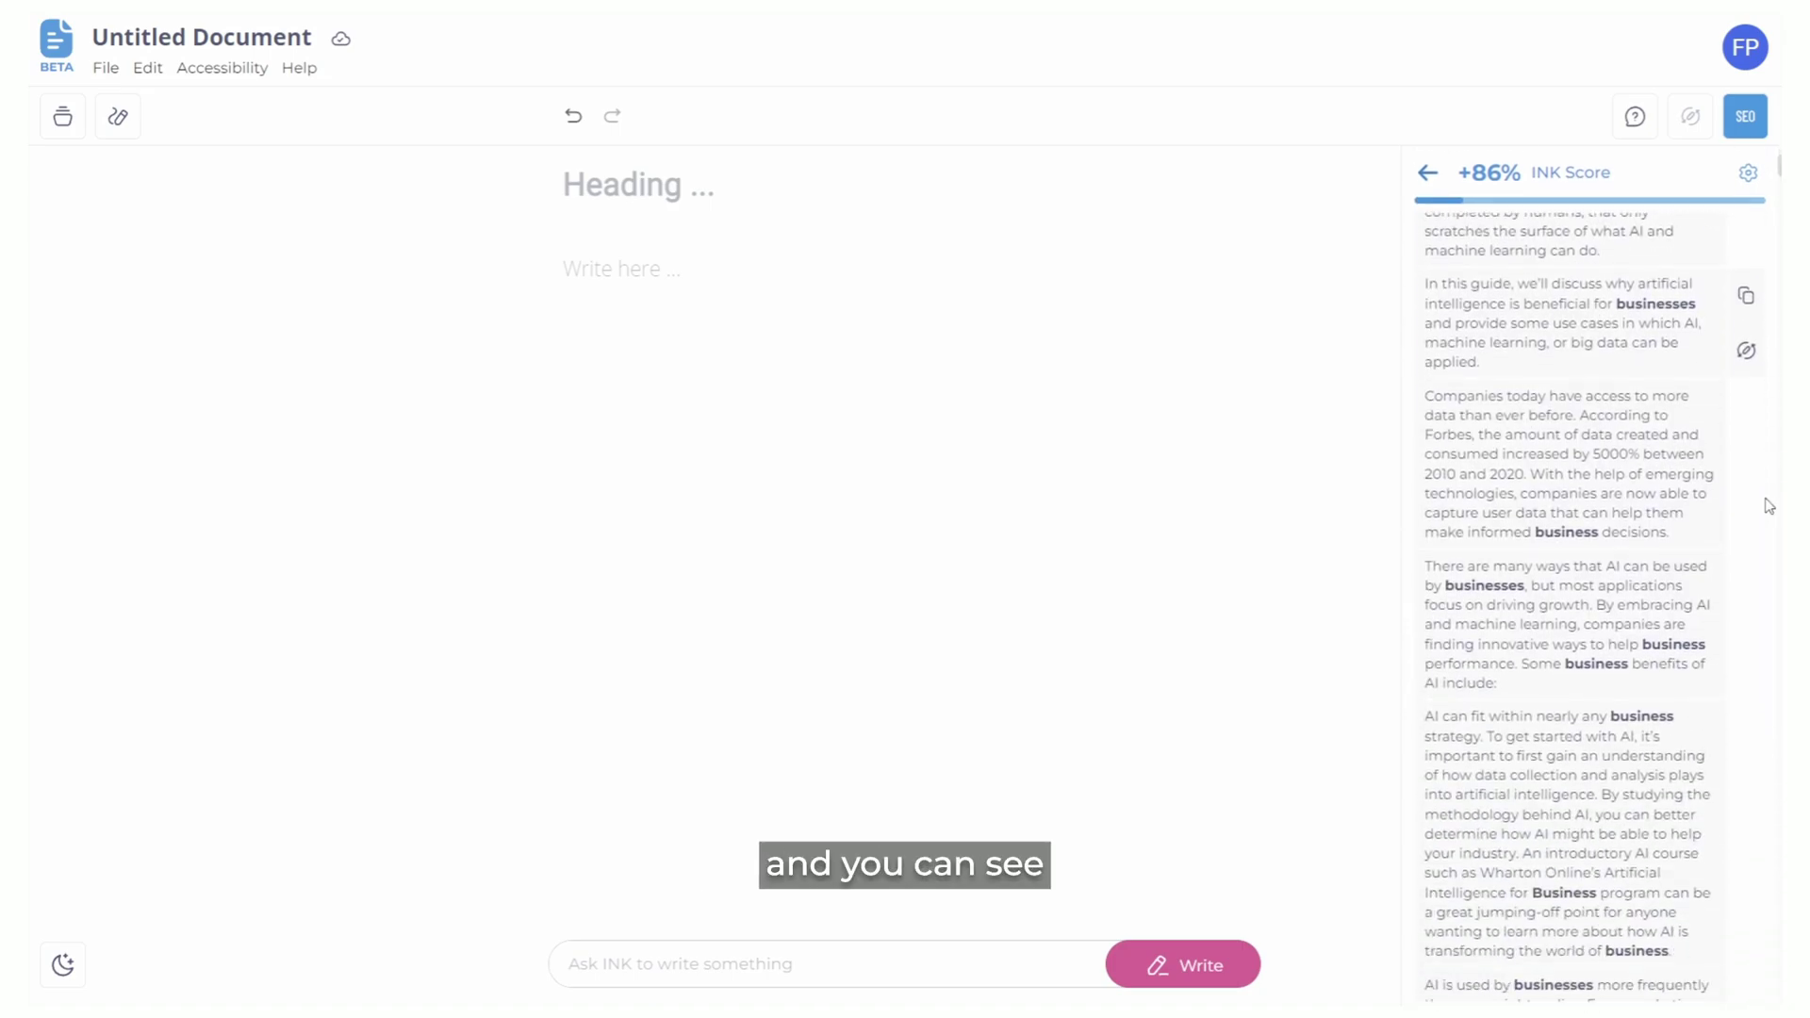
scroll(1766, 505, "down", 3)
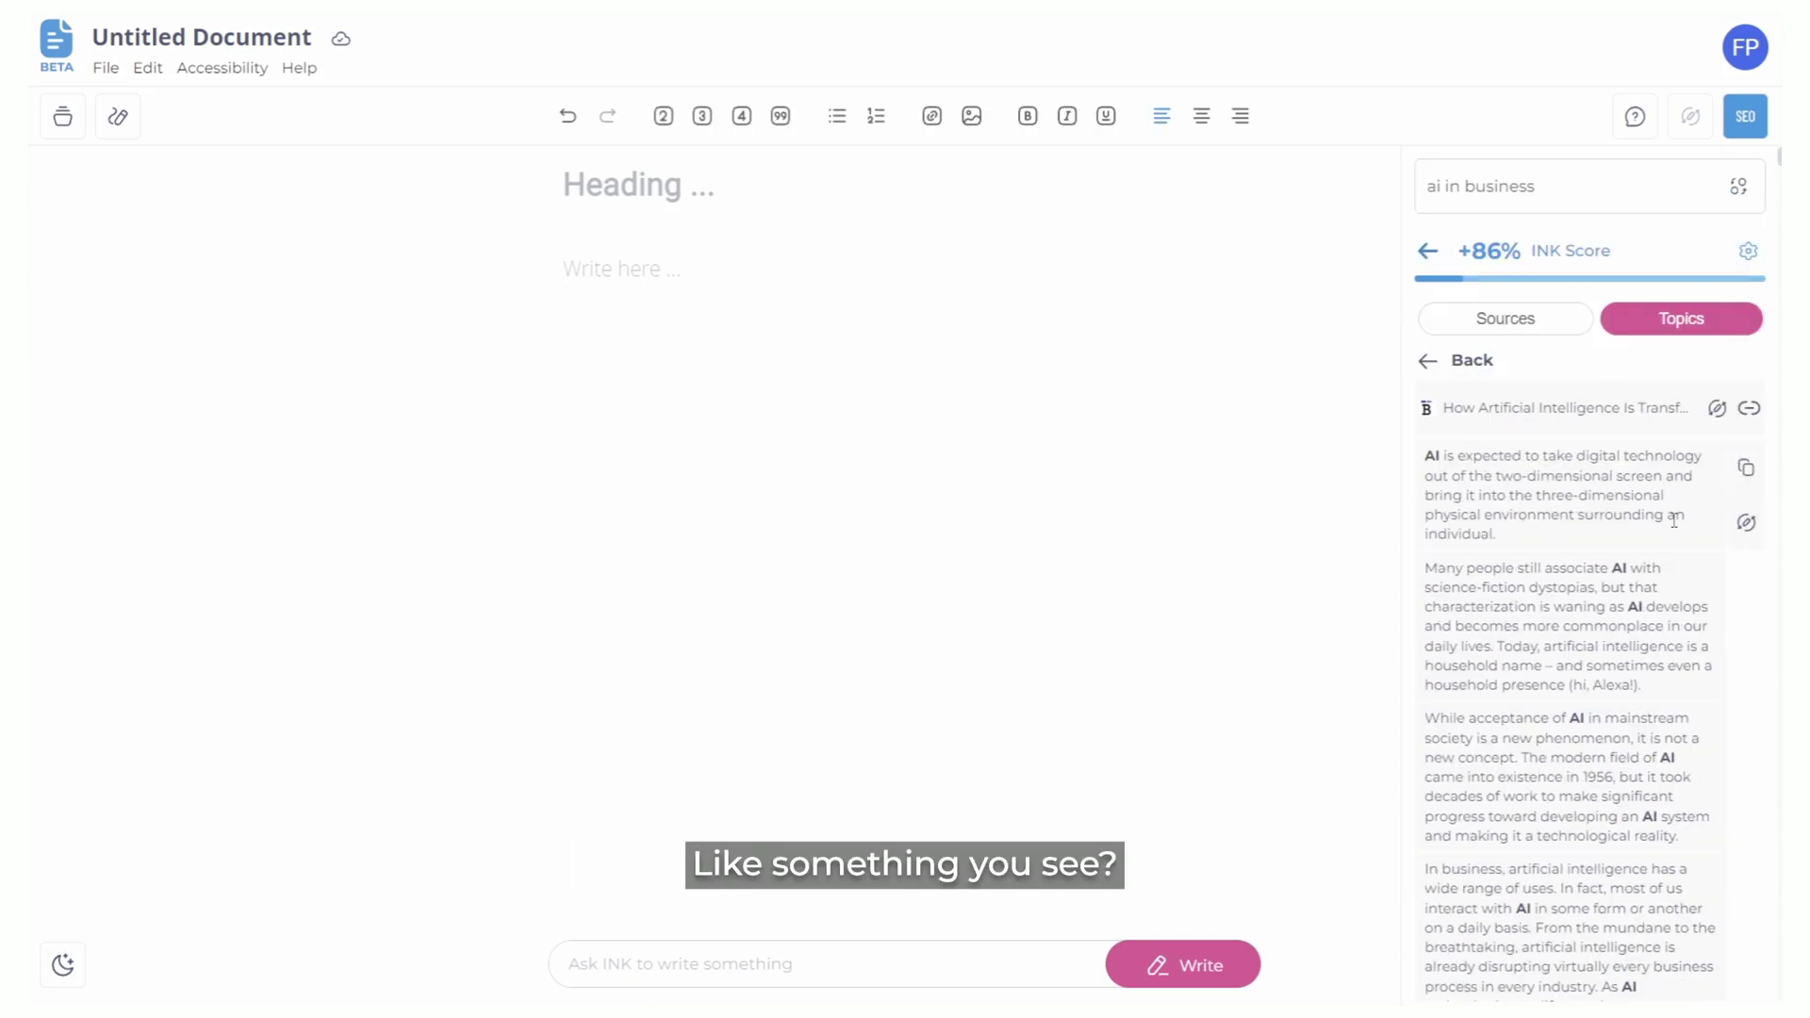
left_click(1746, 468)
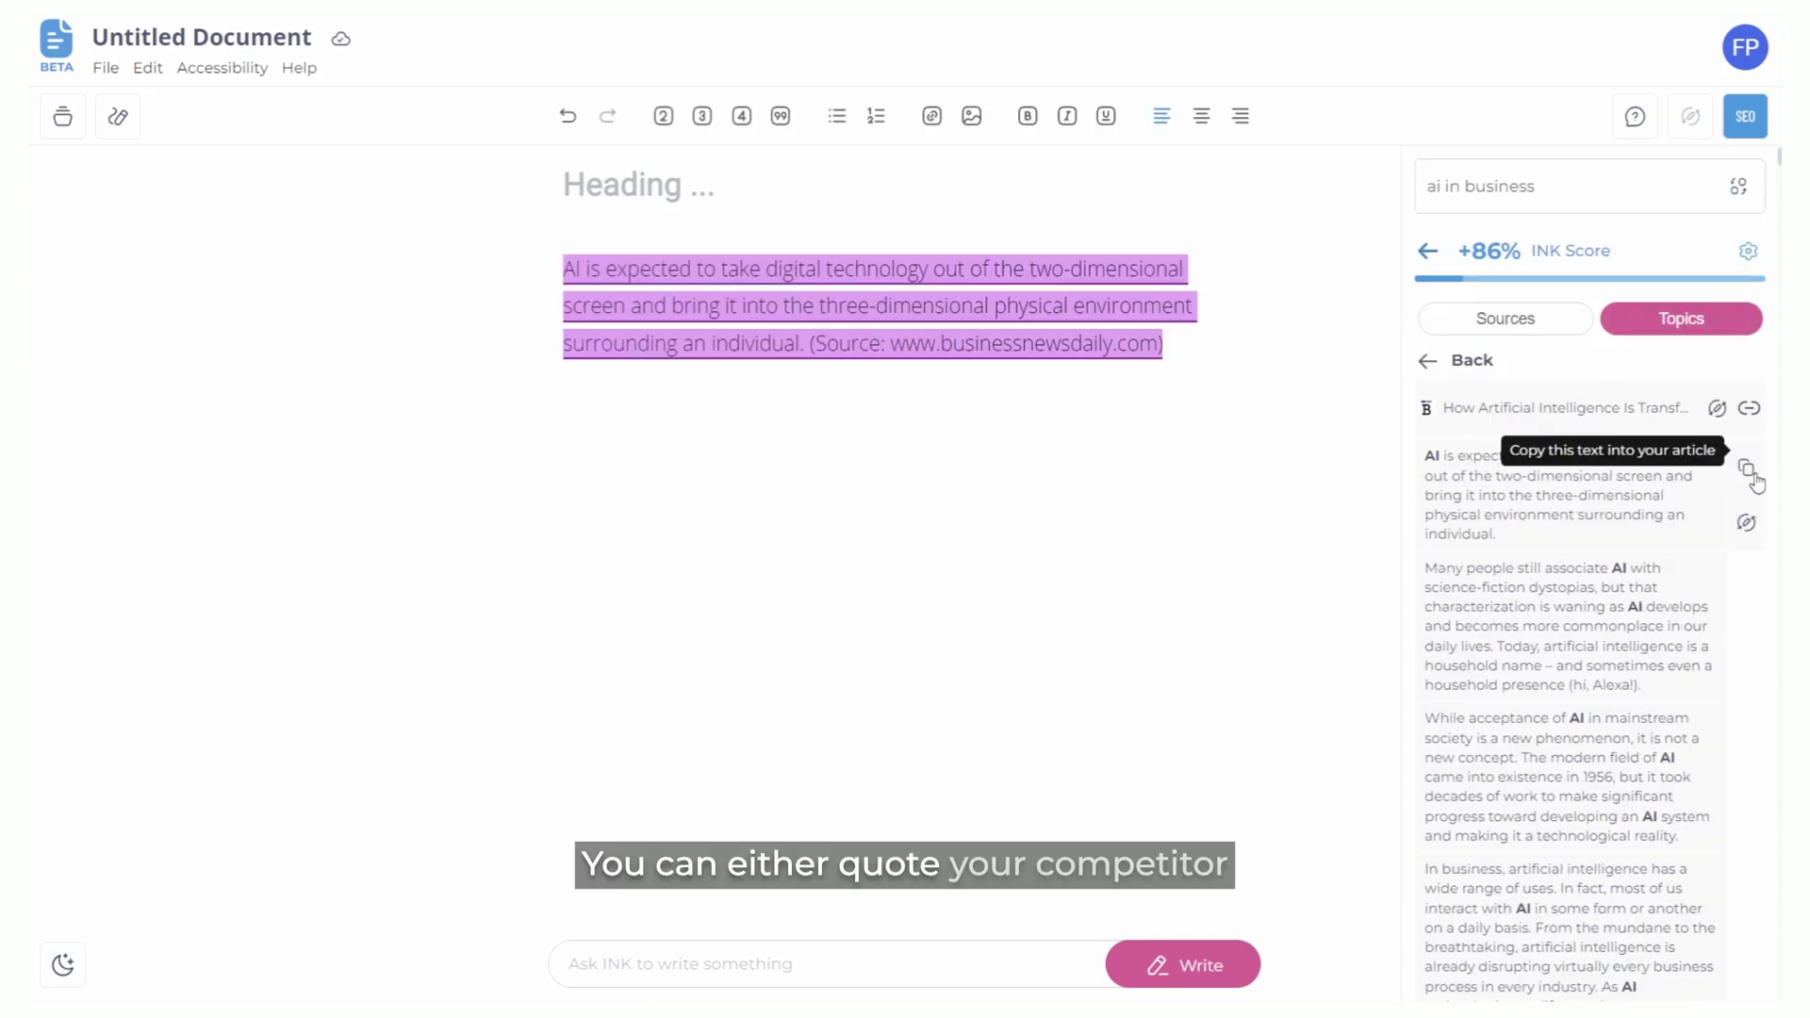
left_click(1180, 370)
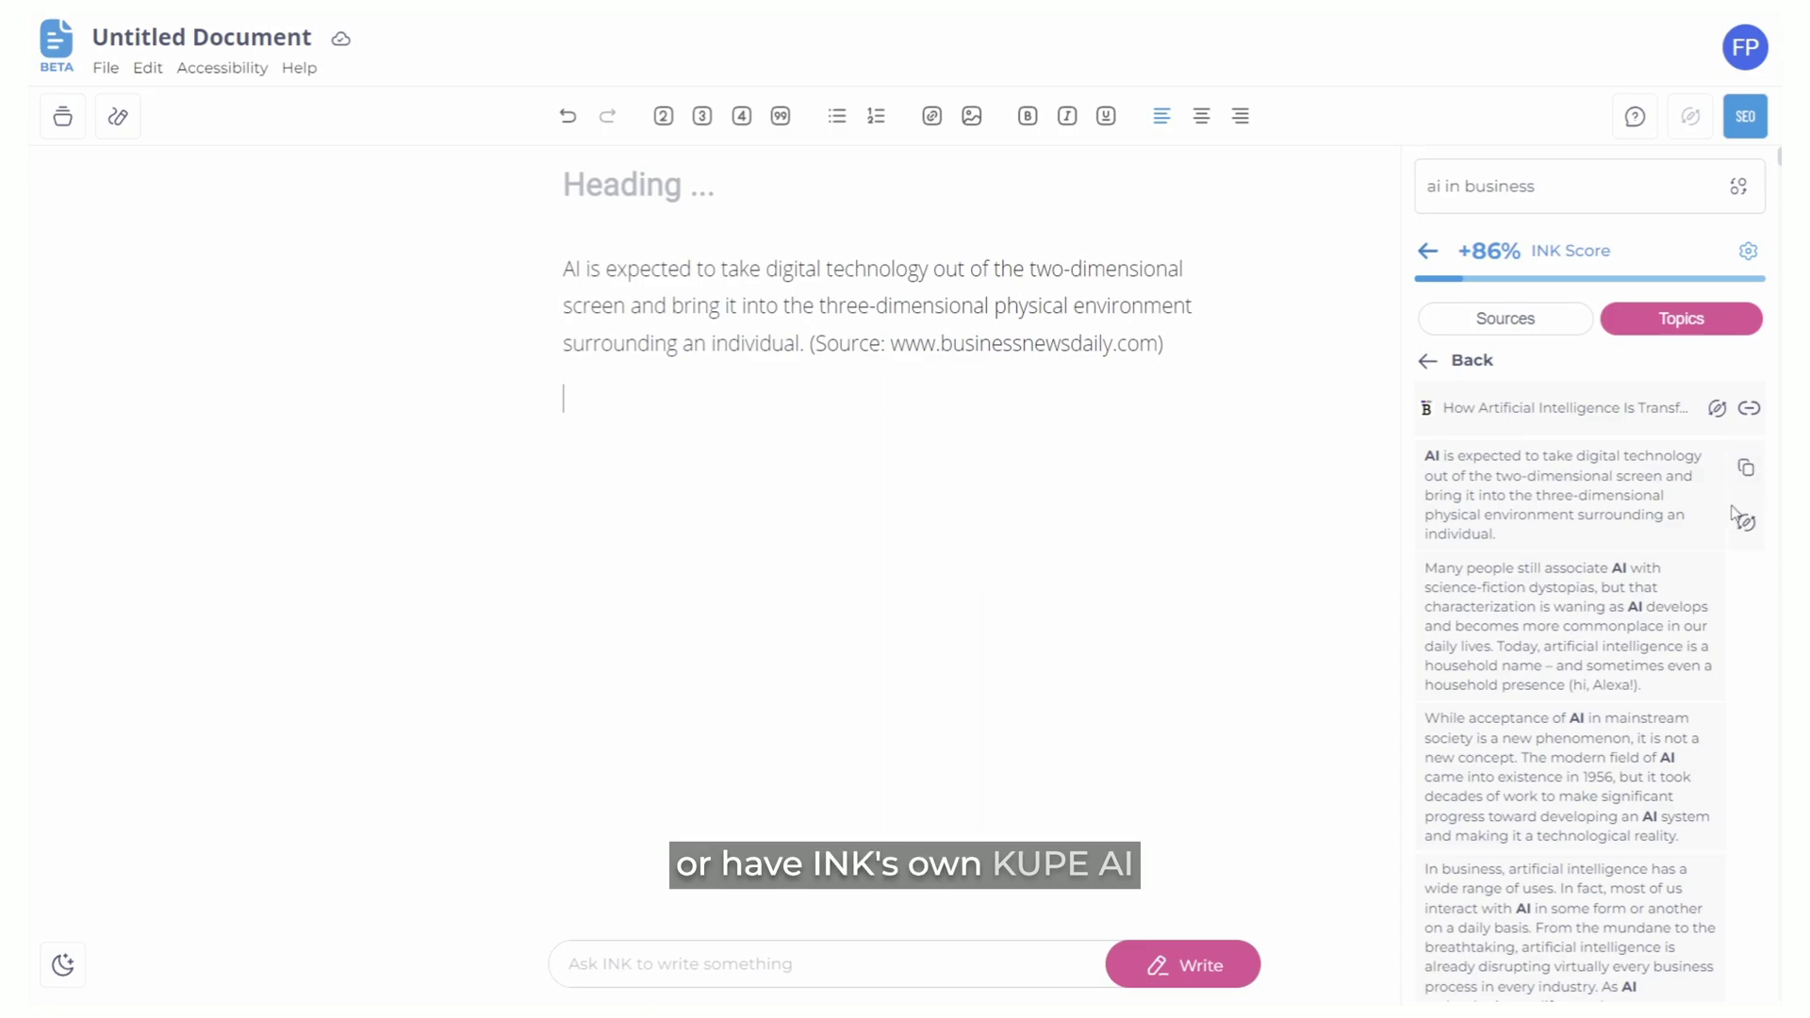
left_click(1746, 526)
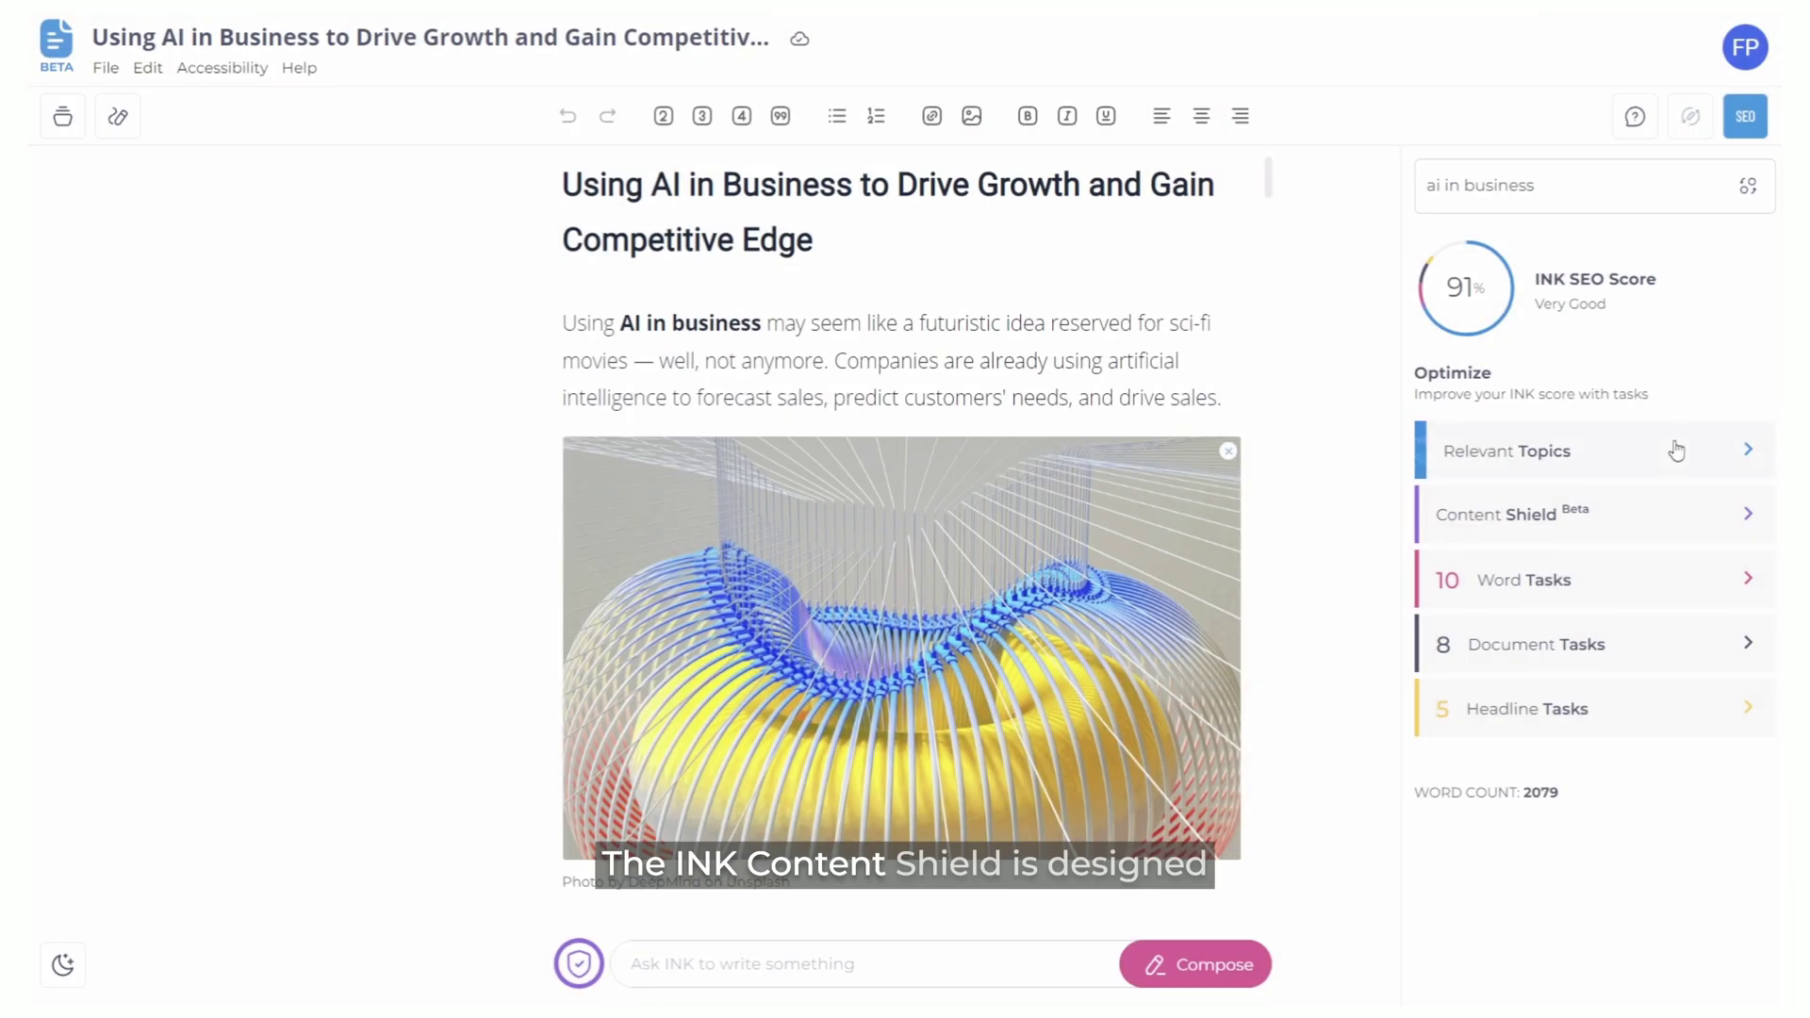
- Open Content Shield and step through the possibly plagiarized passages
left_click(1664, 519)
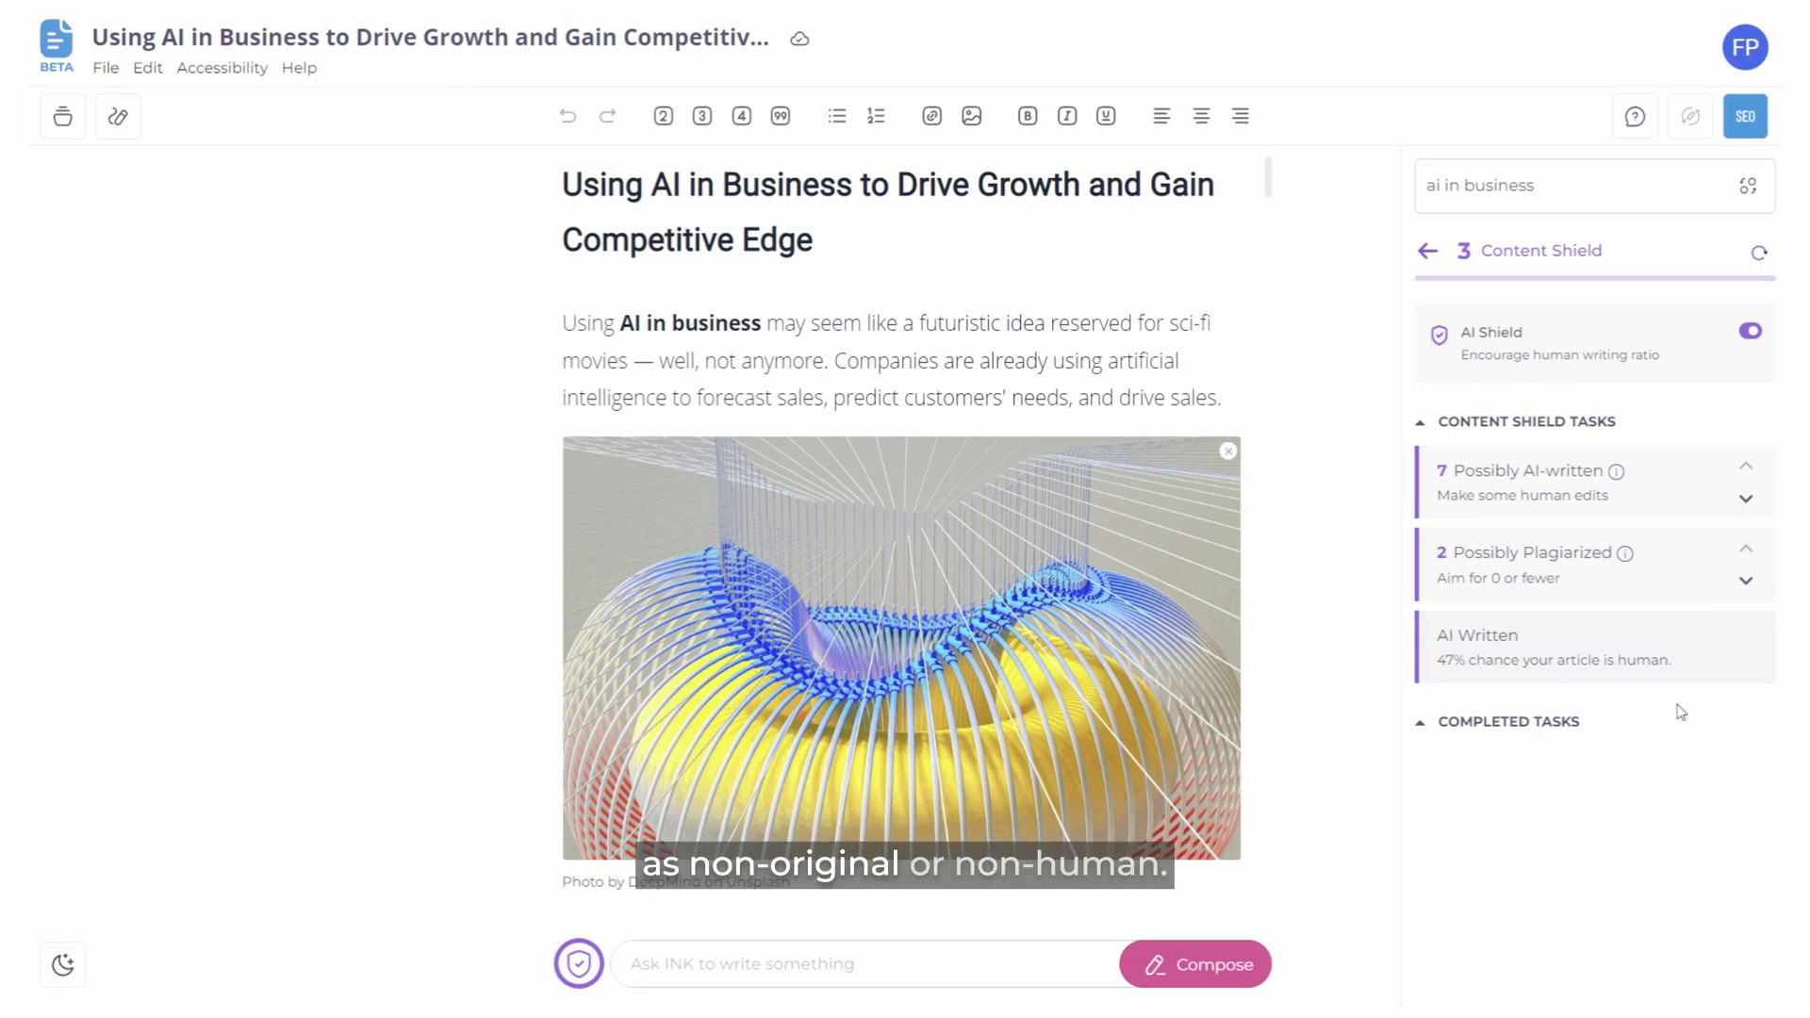
left_click(1746, 581)
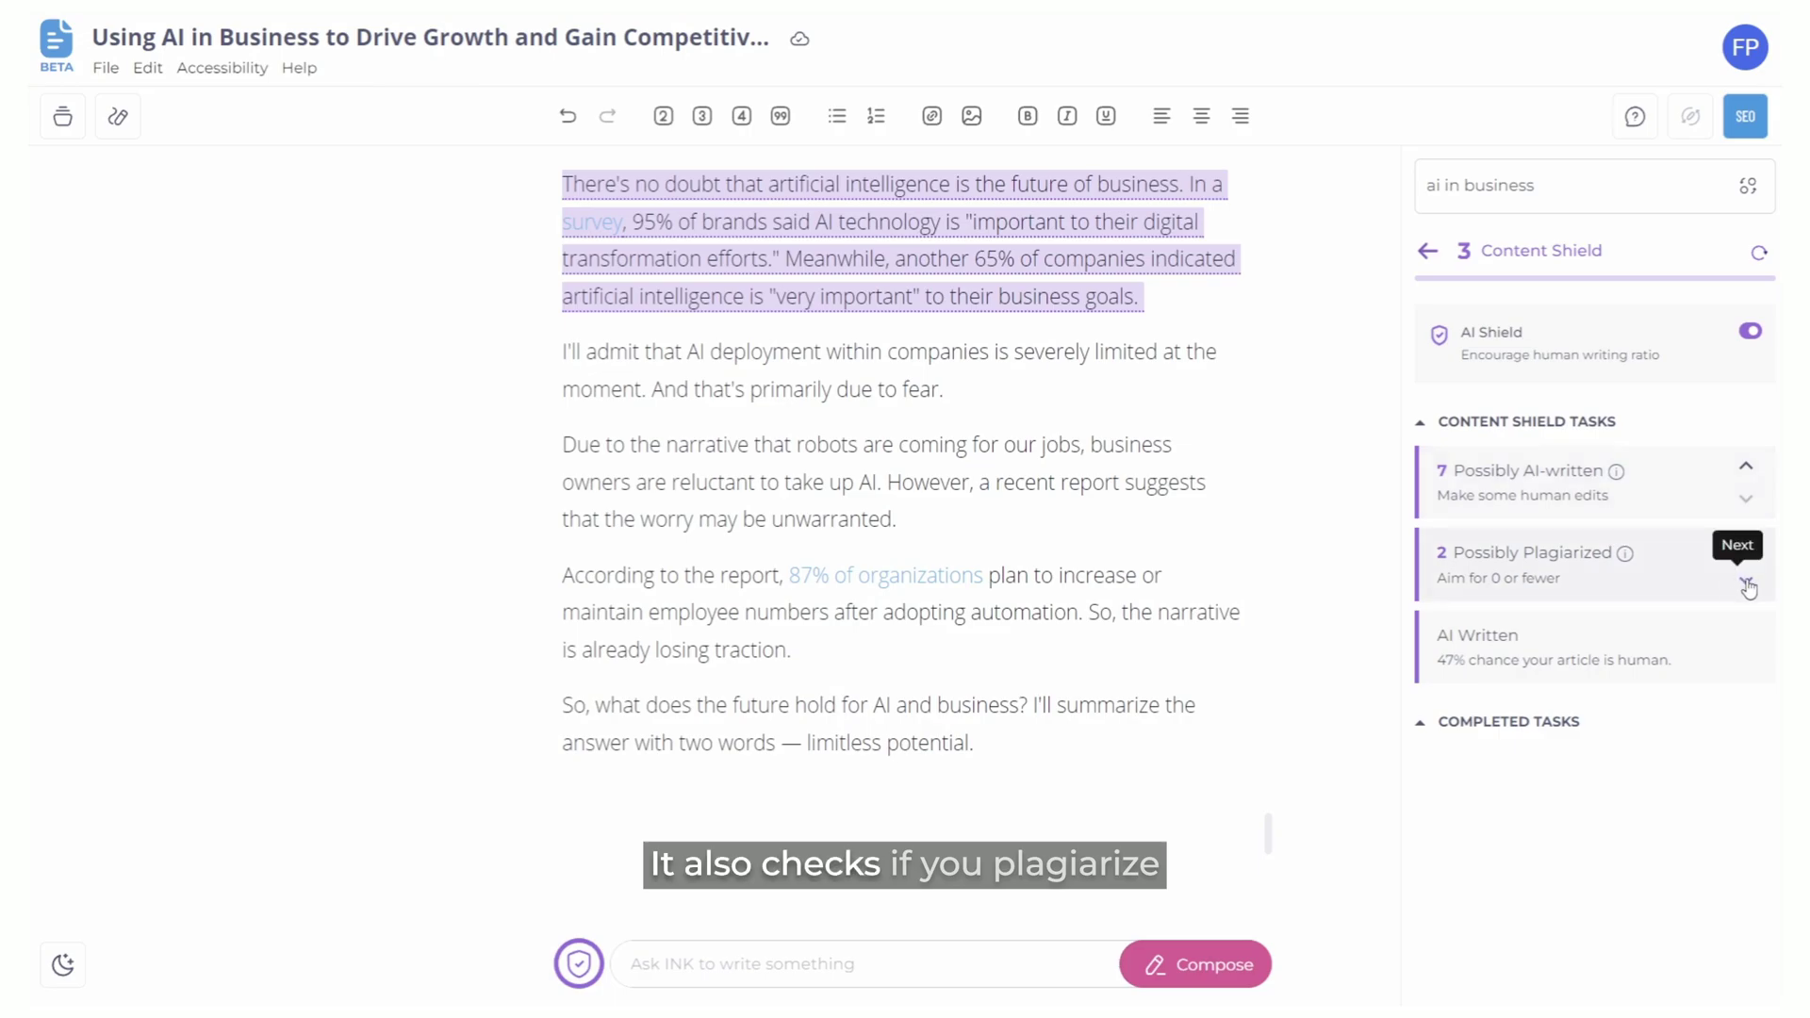
left_click(1747, 584)
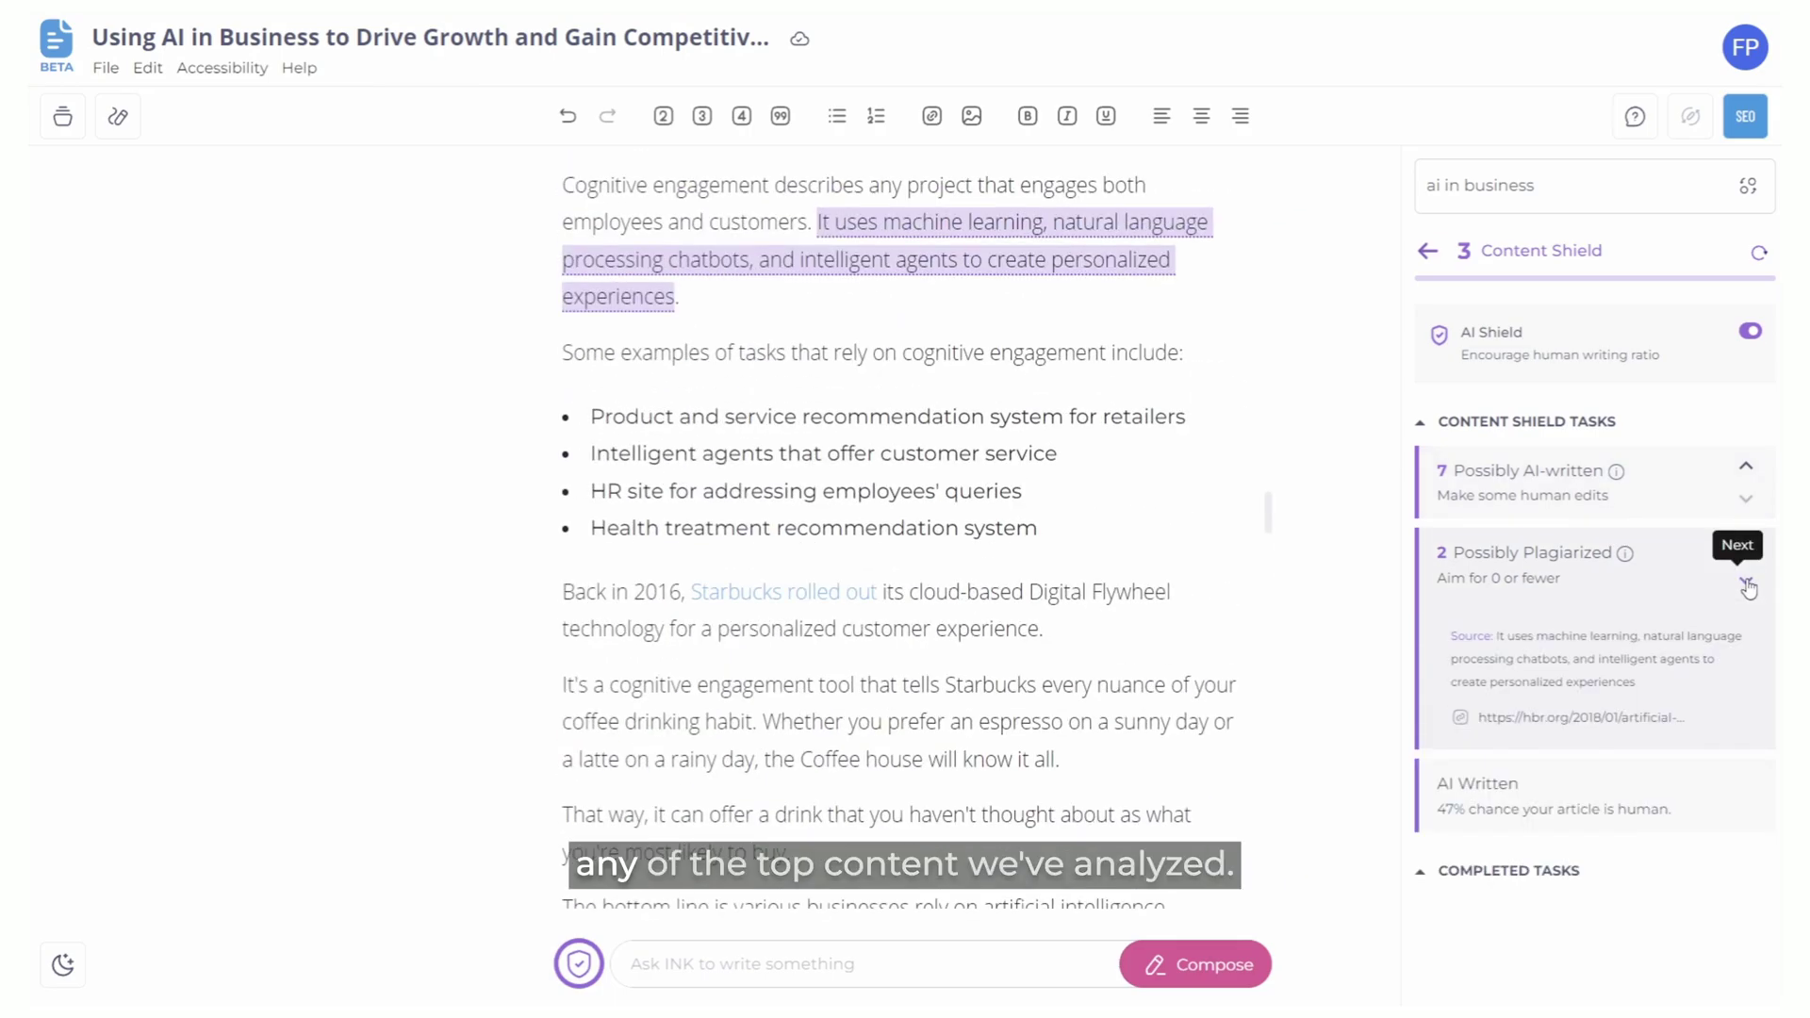
left_click(1747, 584)
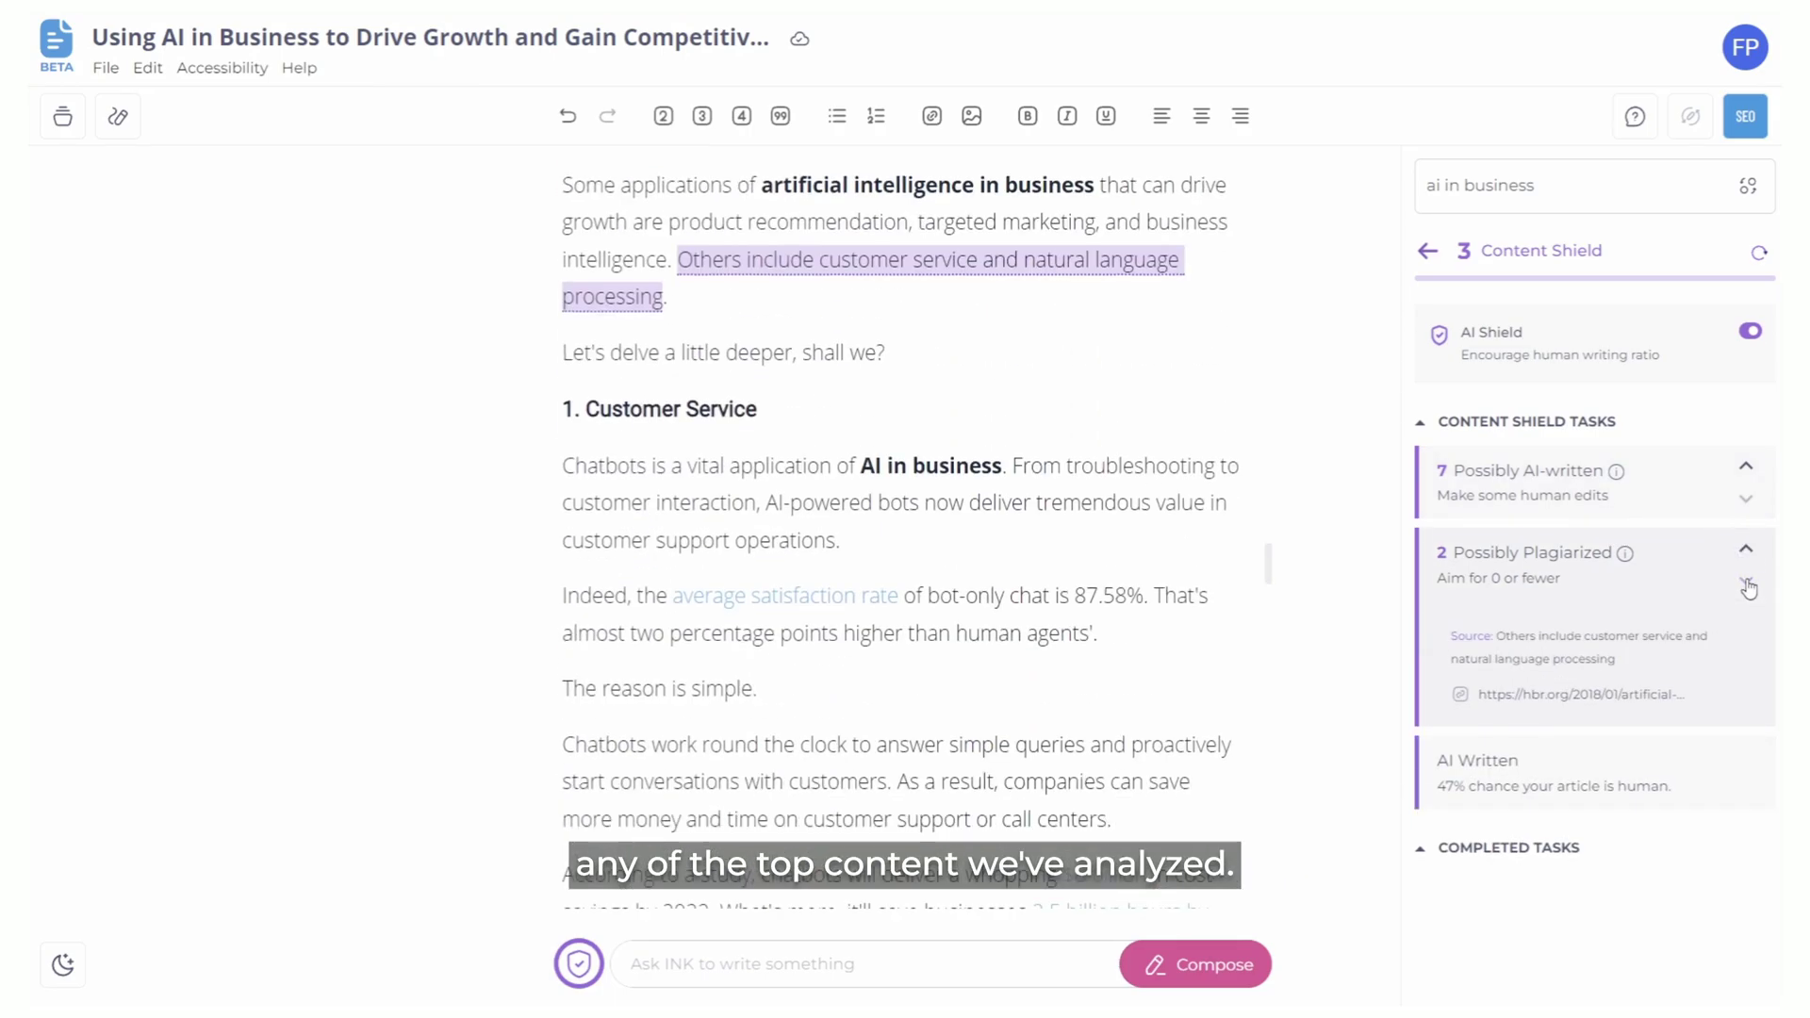
- Step through the possibly AI-written paragraphs, then reopen Content Shield
left_click(1747, 501)
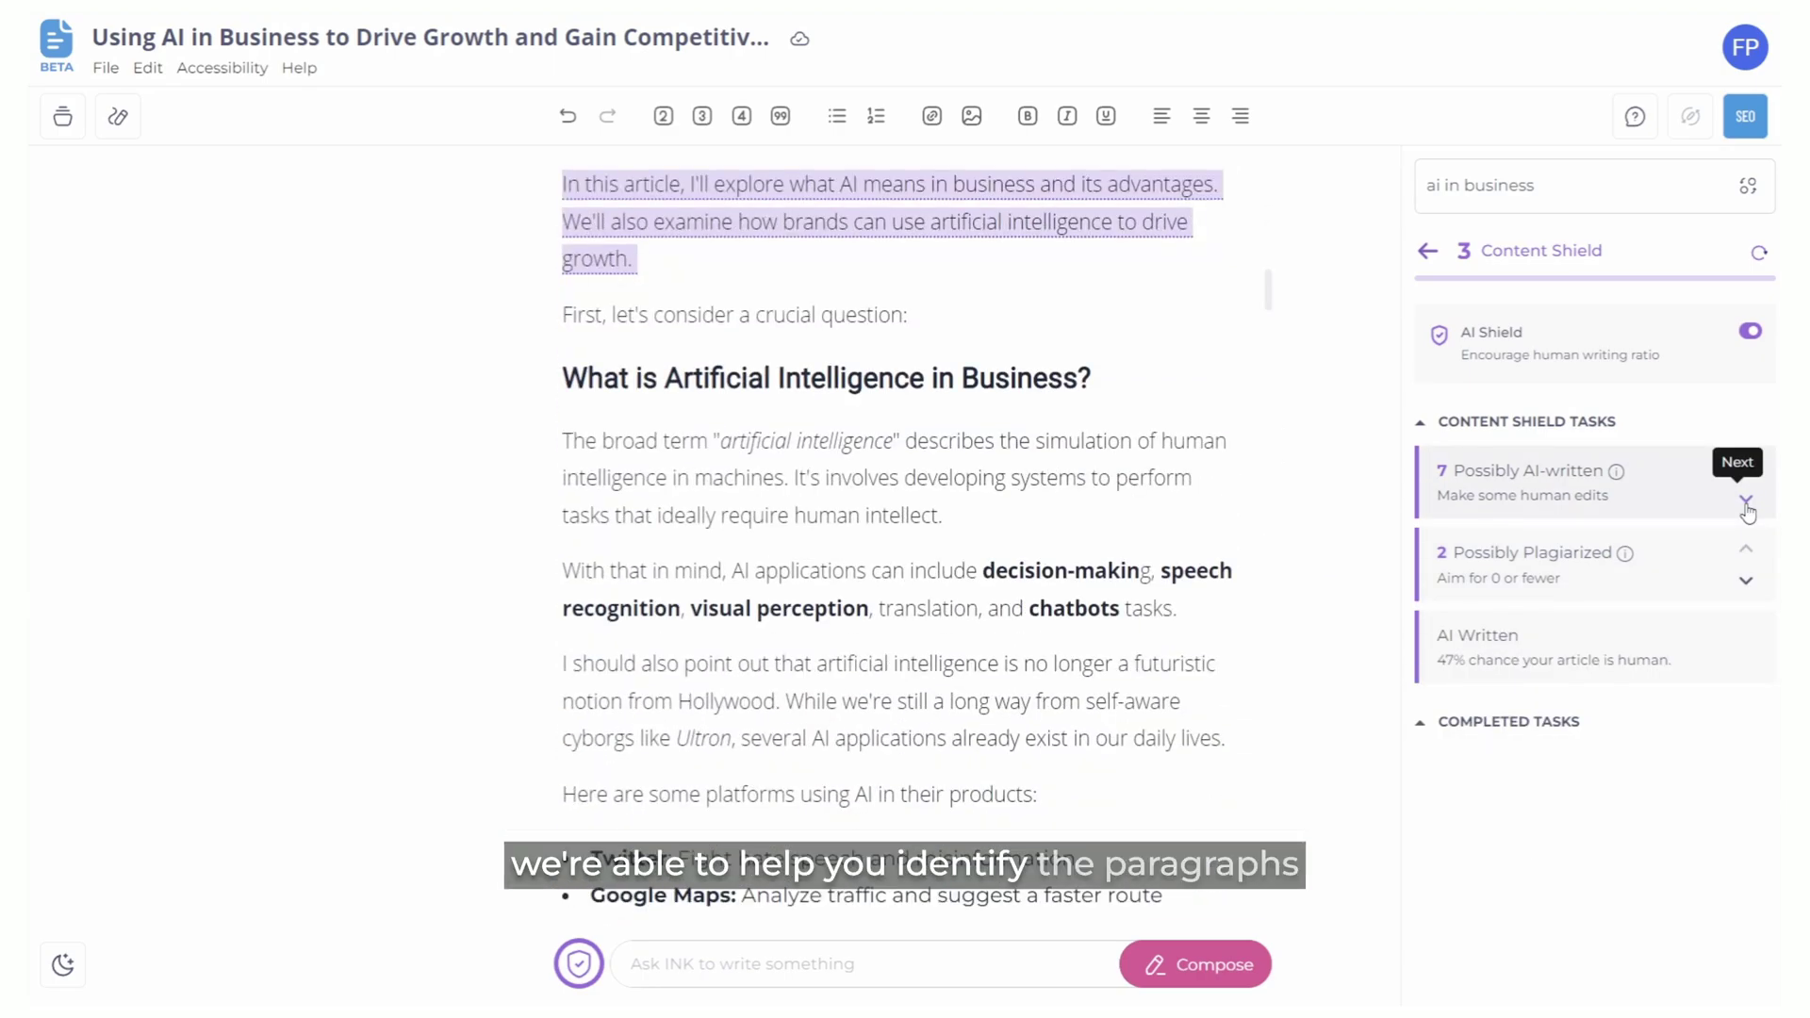
left_click(1746, 503)
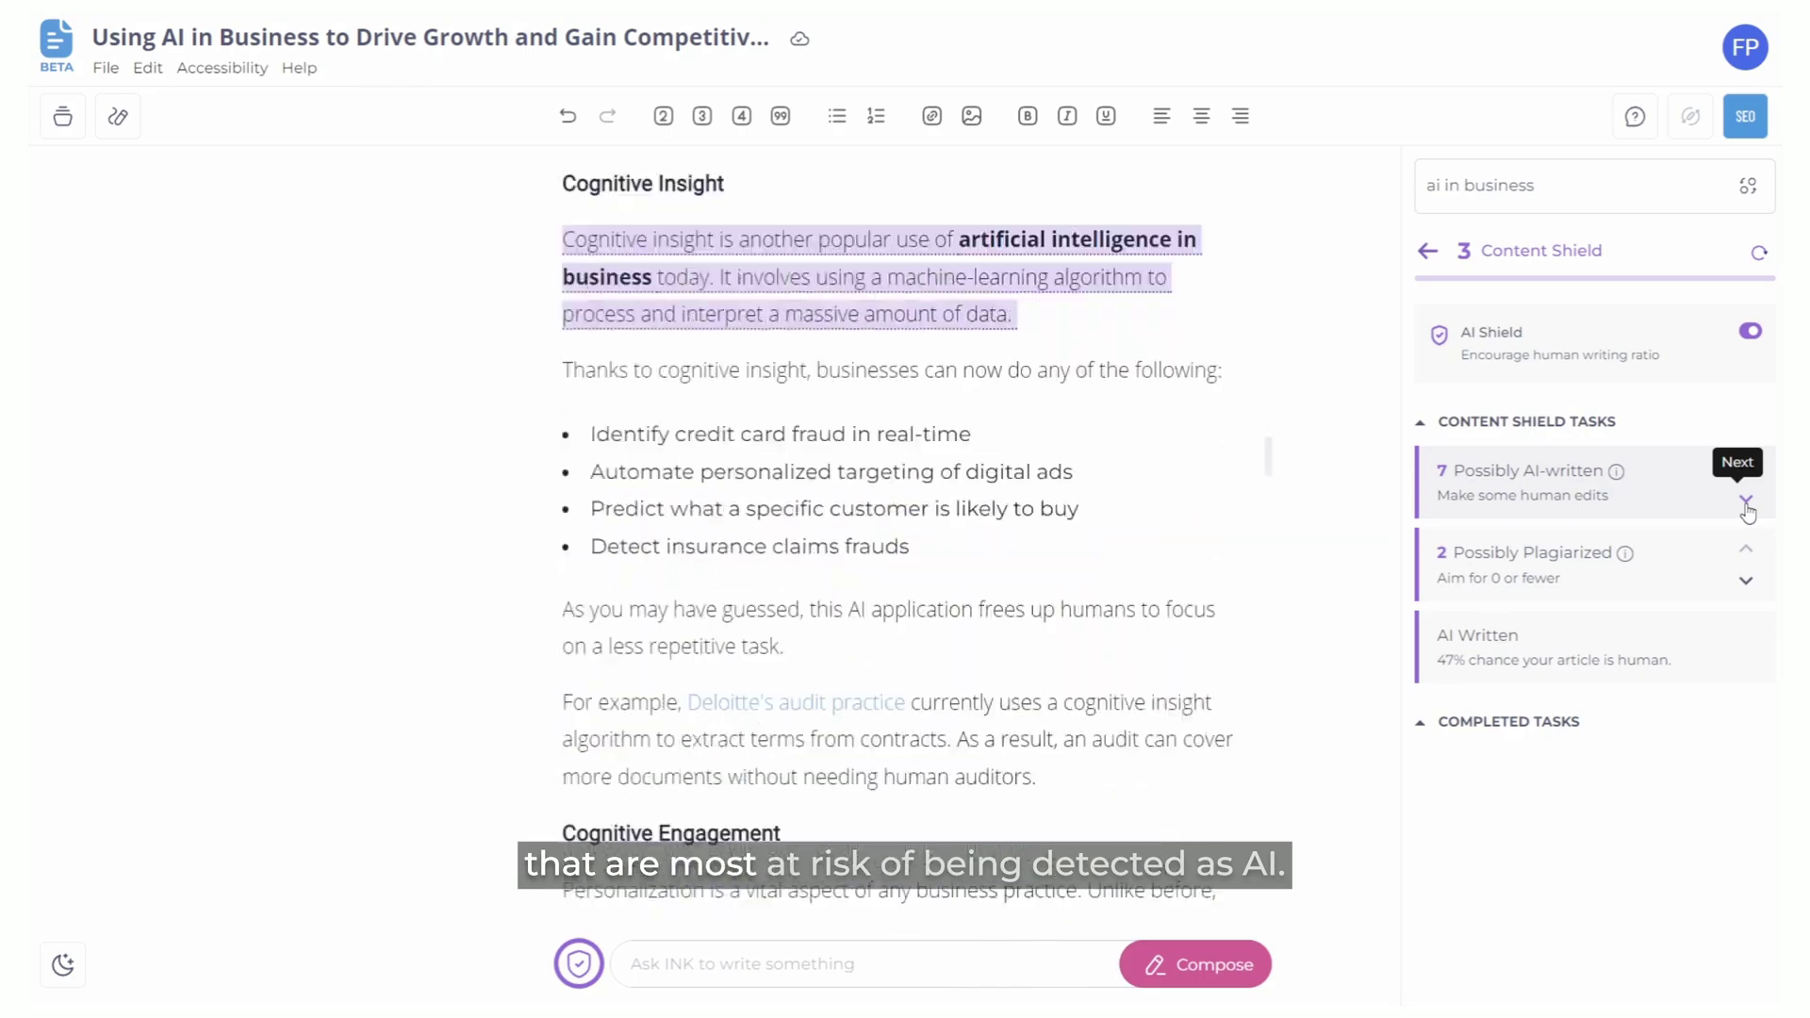
left_click(1746, 503)
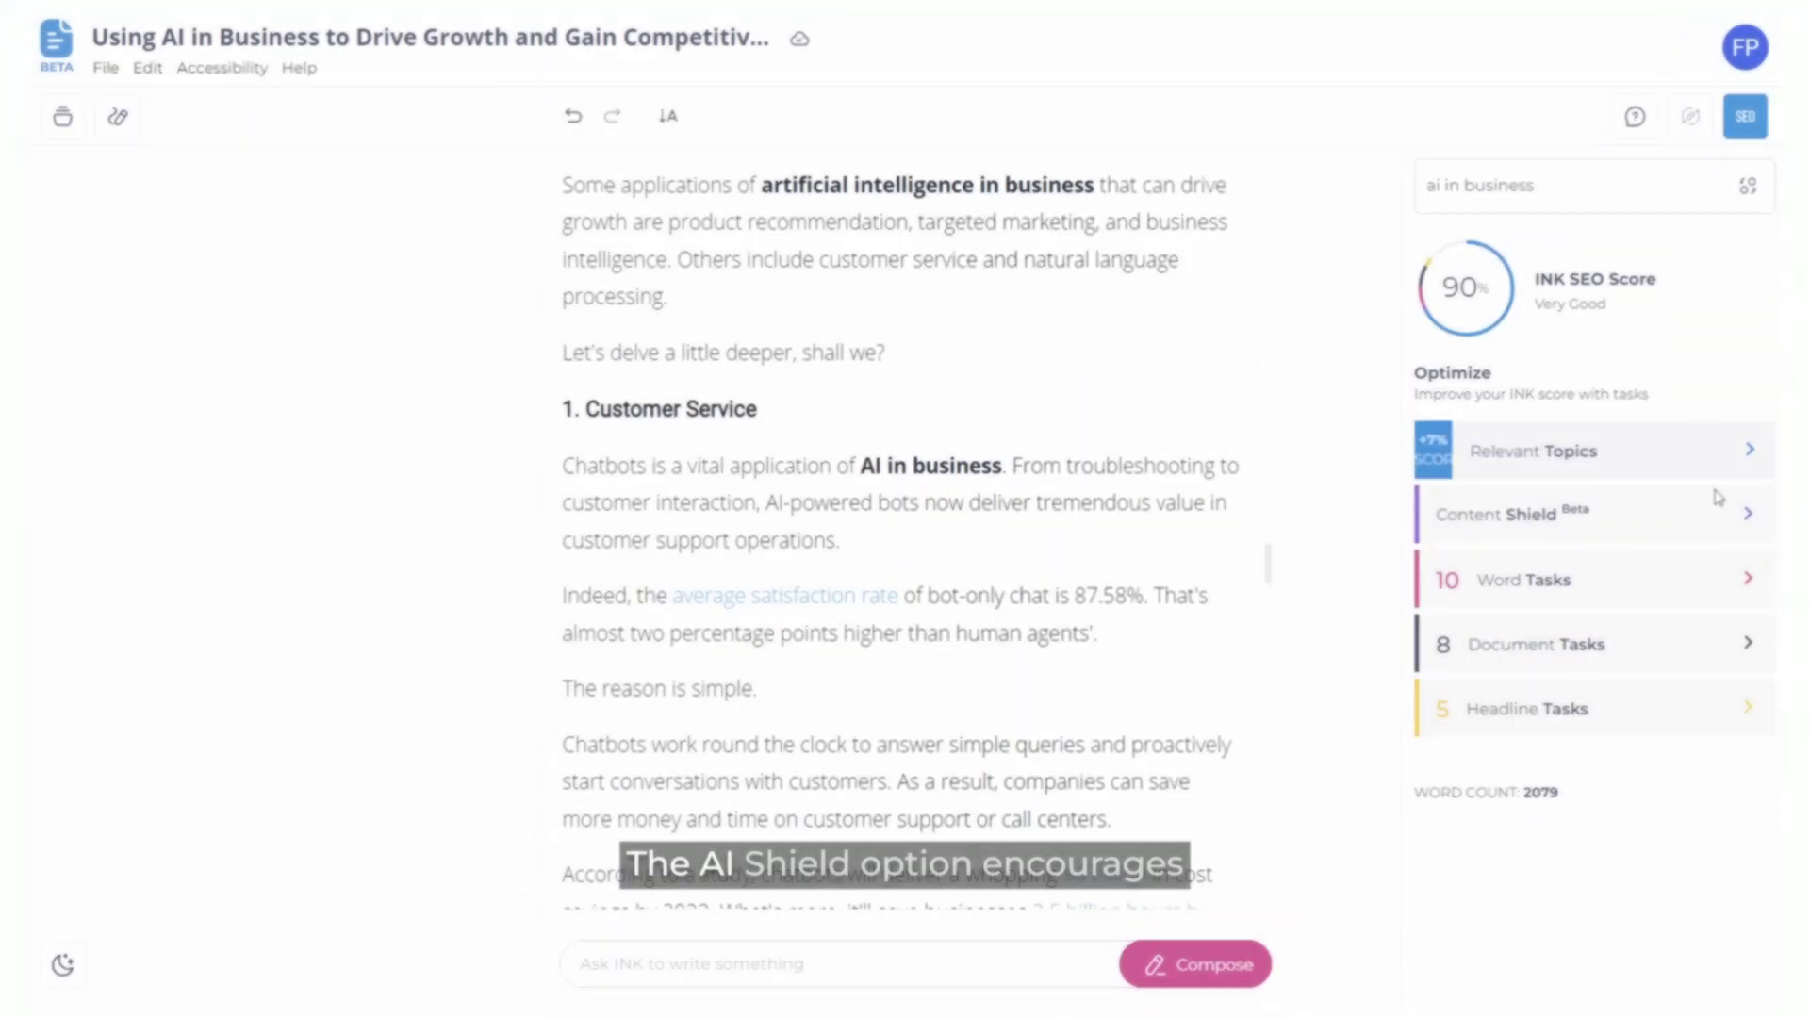
left_click(1714, 516)
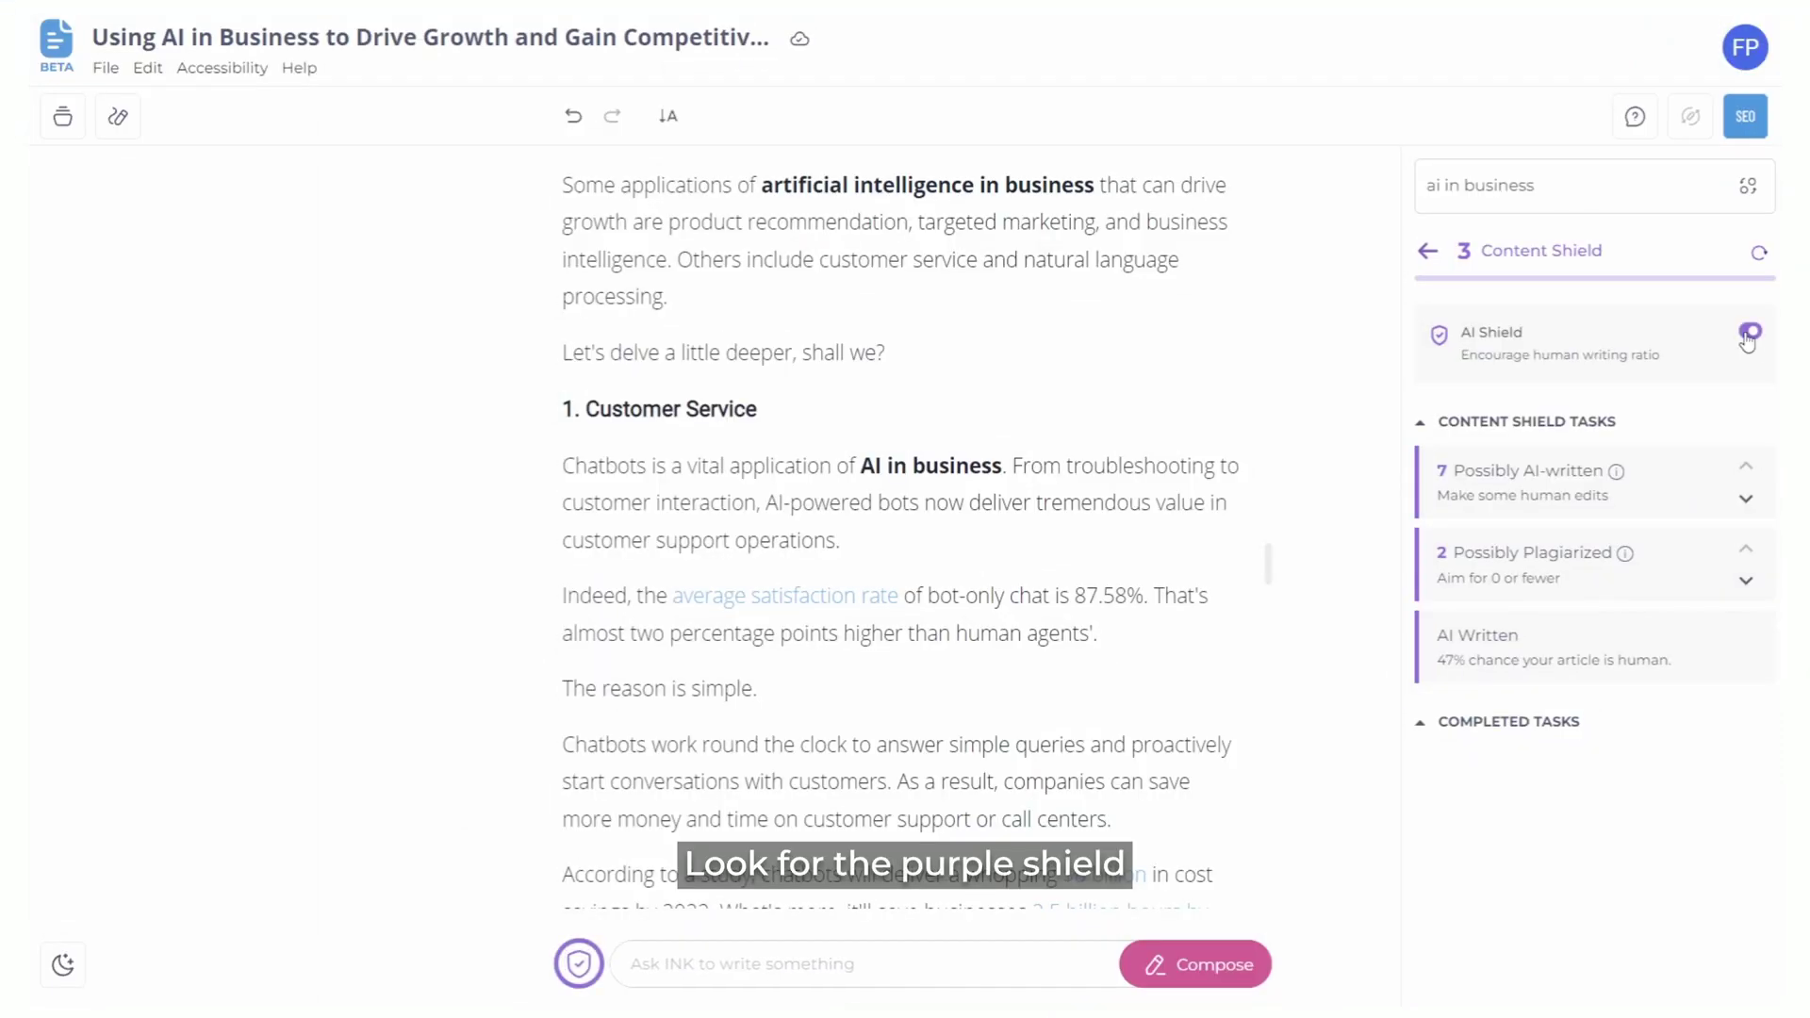
mouse_move(577, 969)
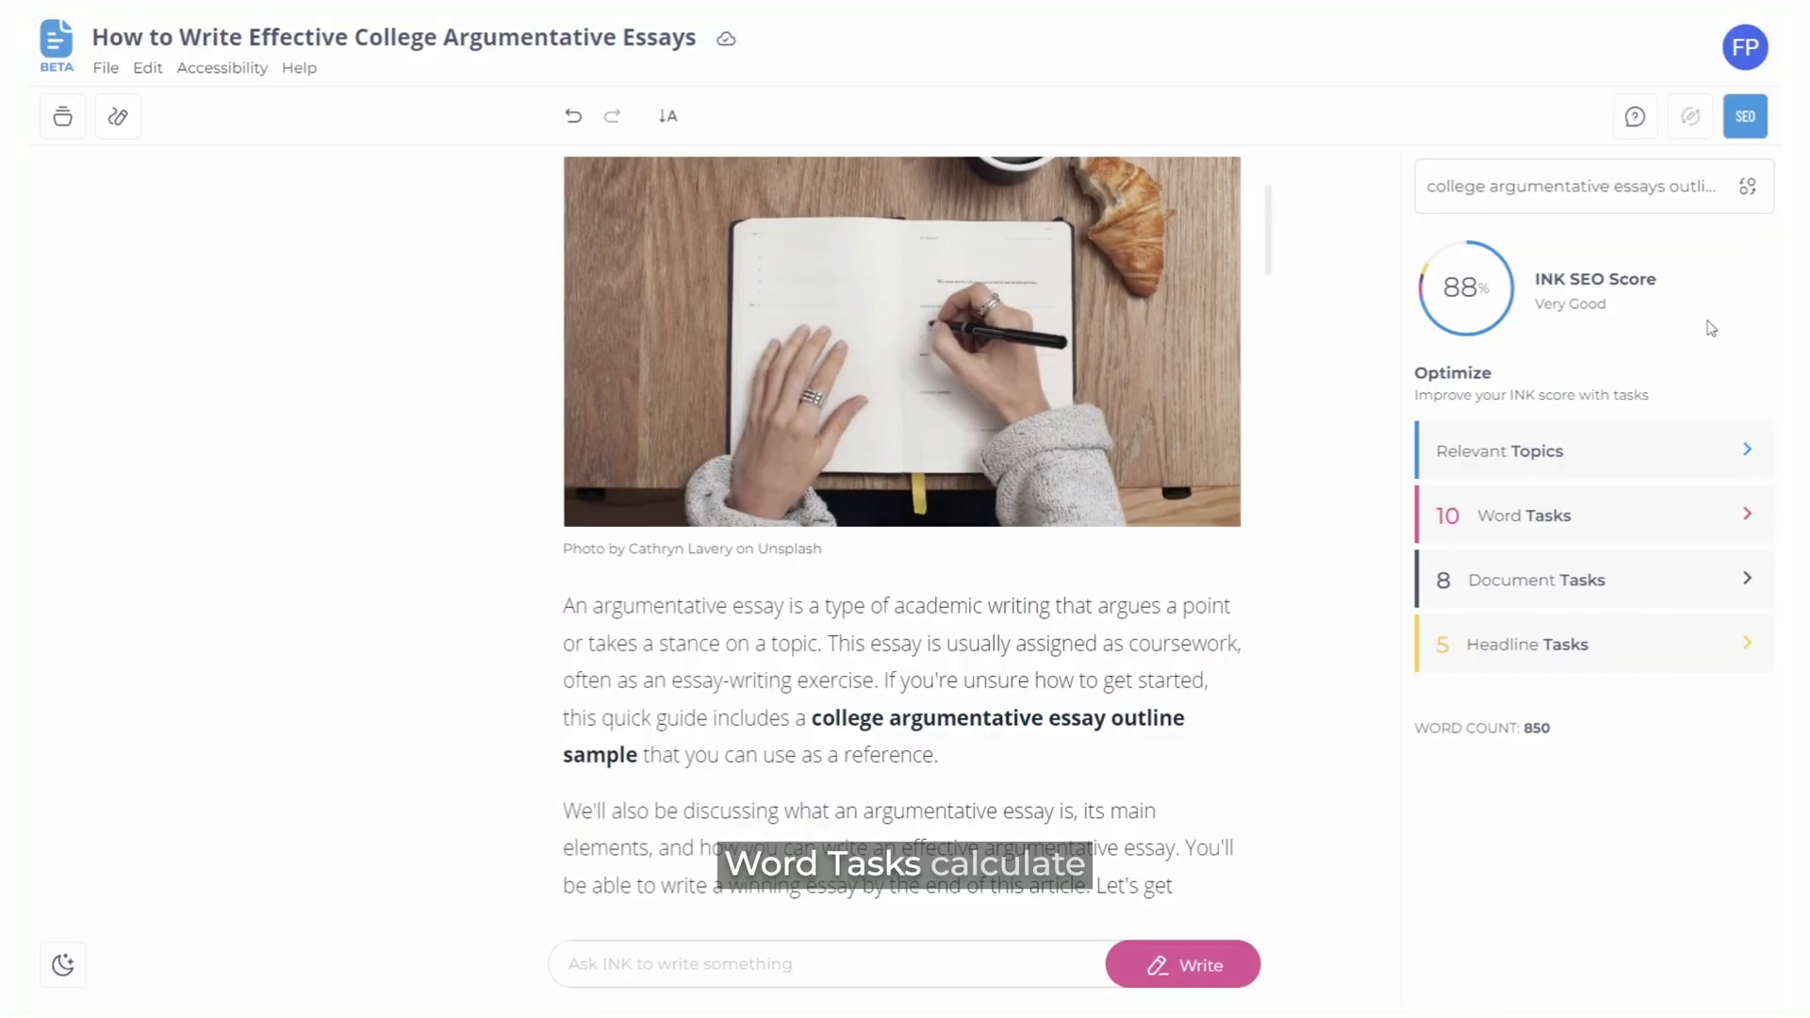
- Check the essay's Word Tasks, then expand its 8 Document Tasks
left_click(1694, 523)
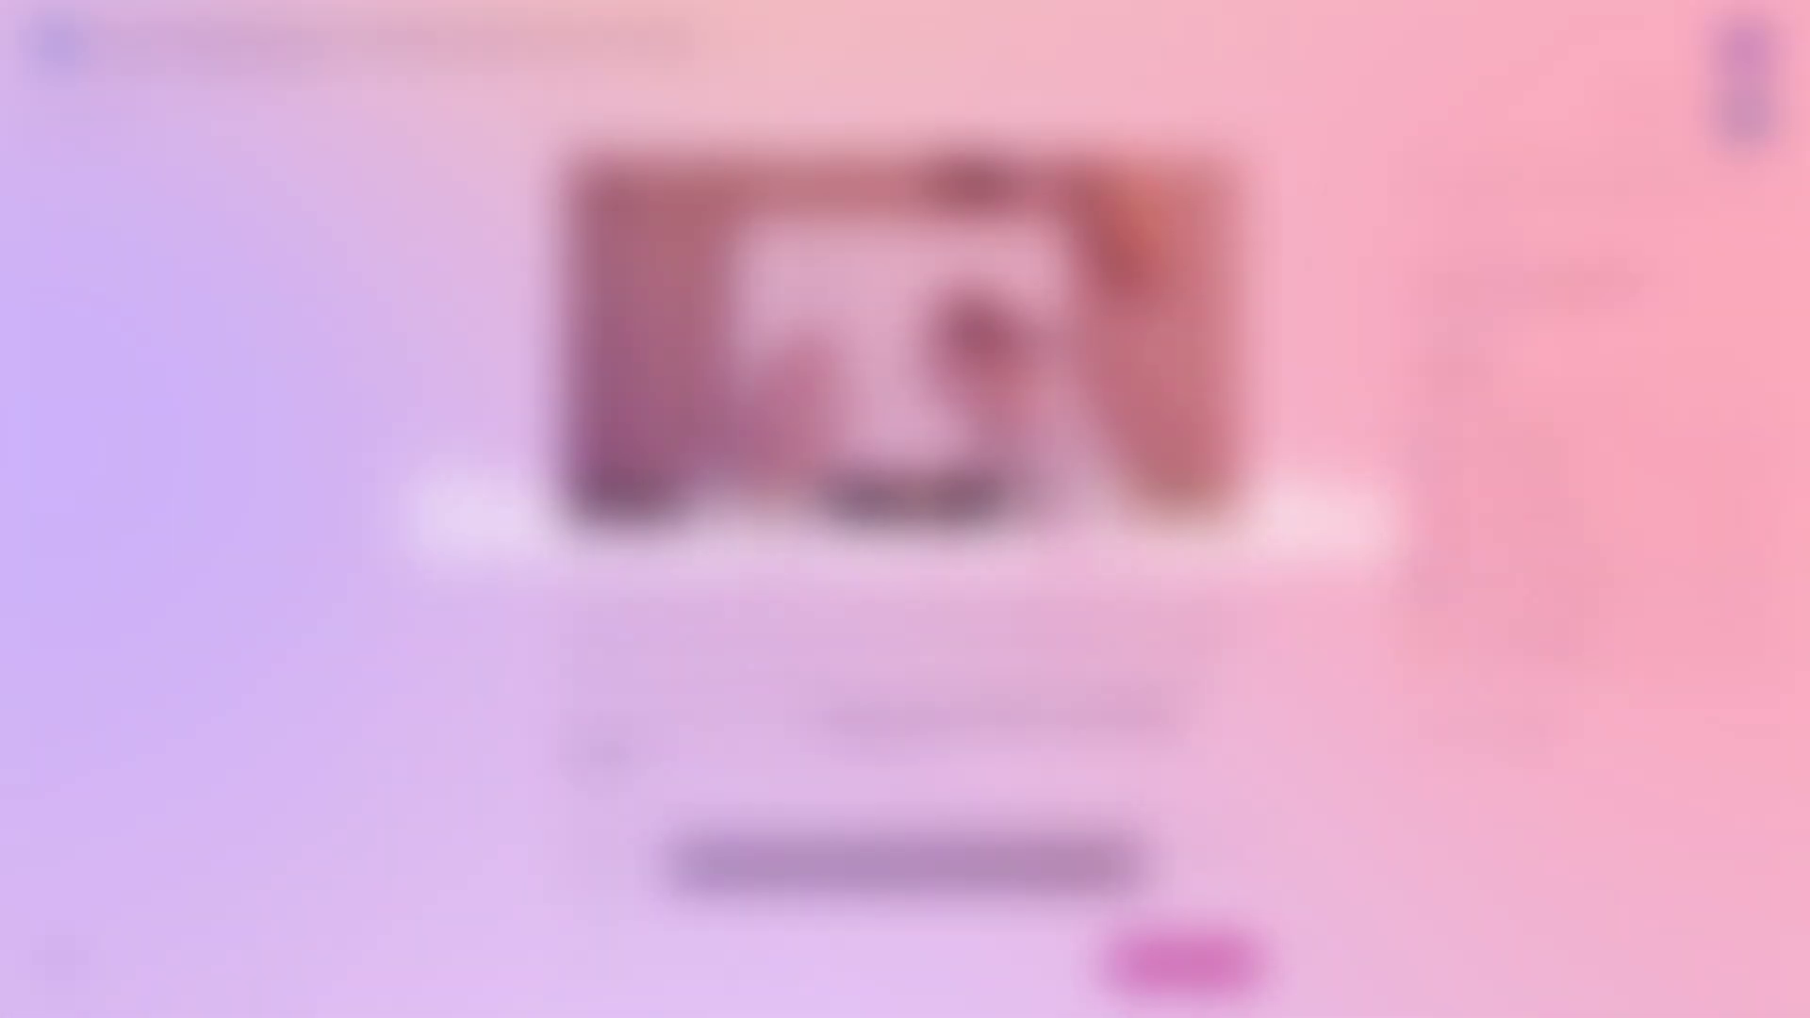
left_click(1689, 578)
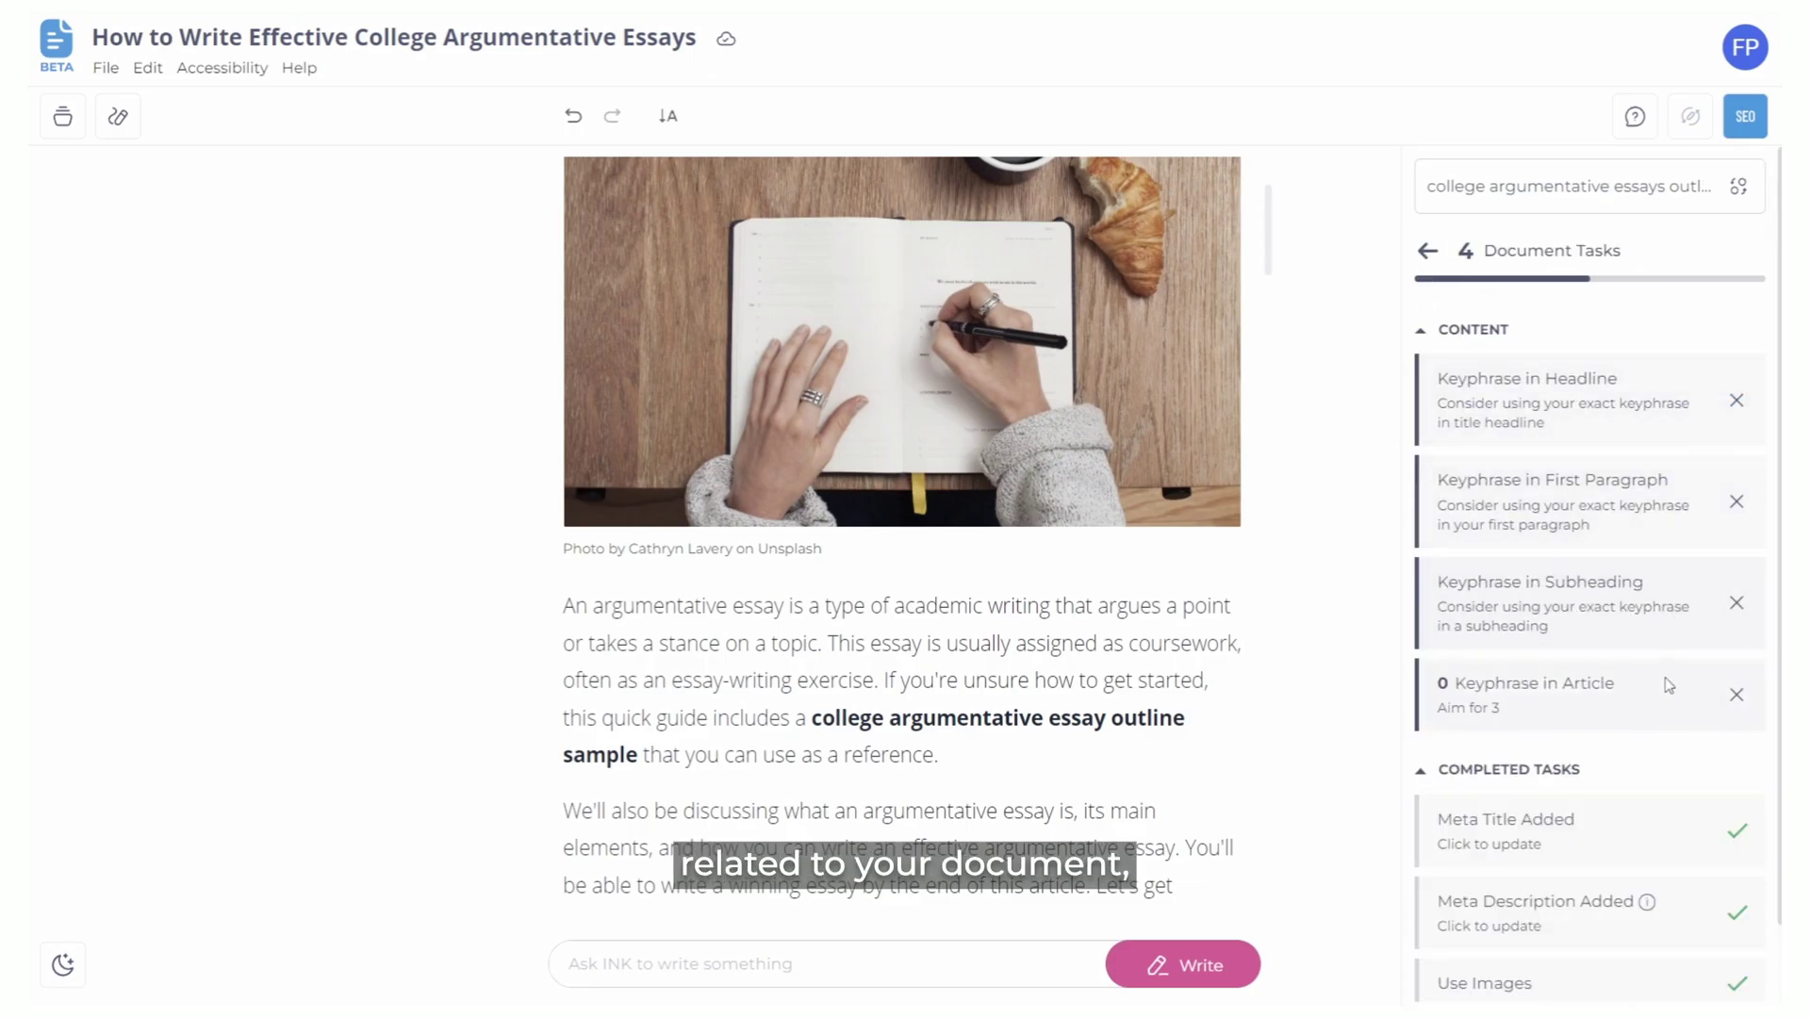
scroll(1666, 694, "down", 1)
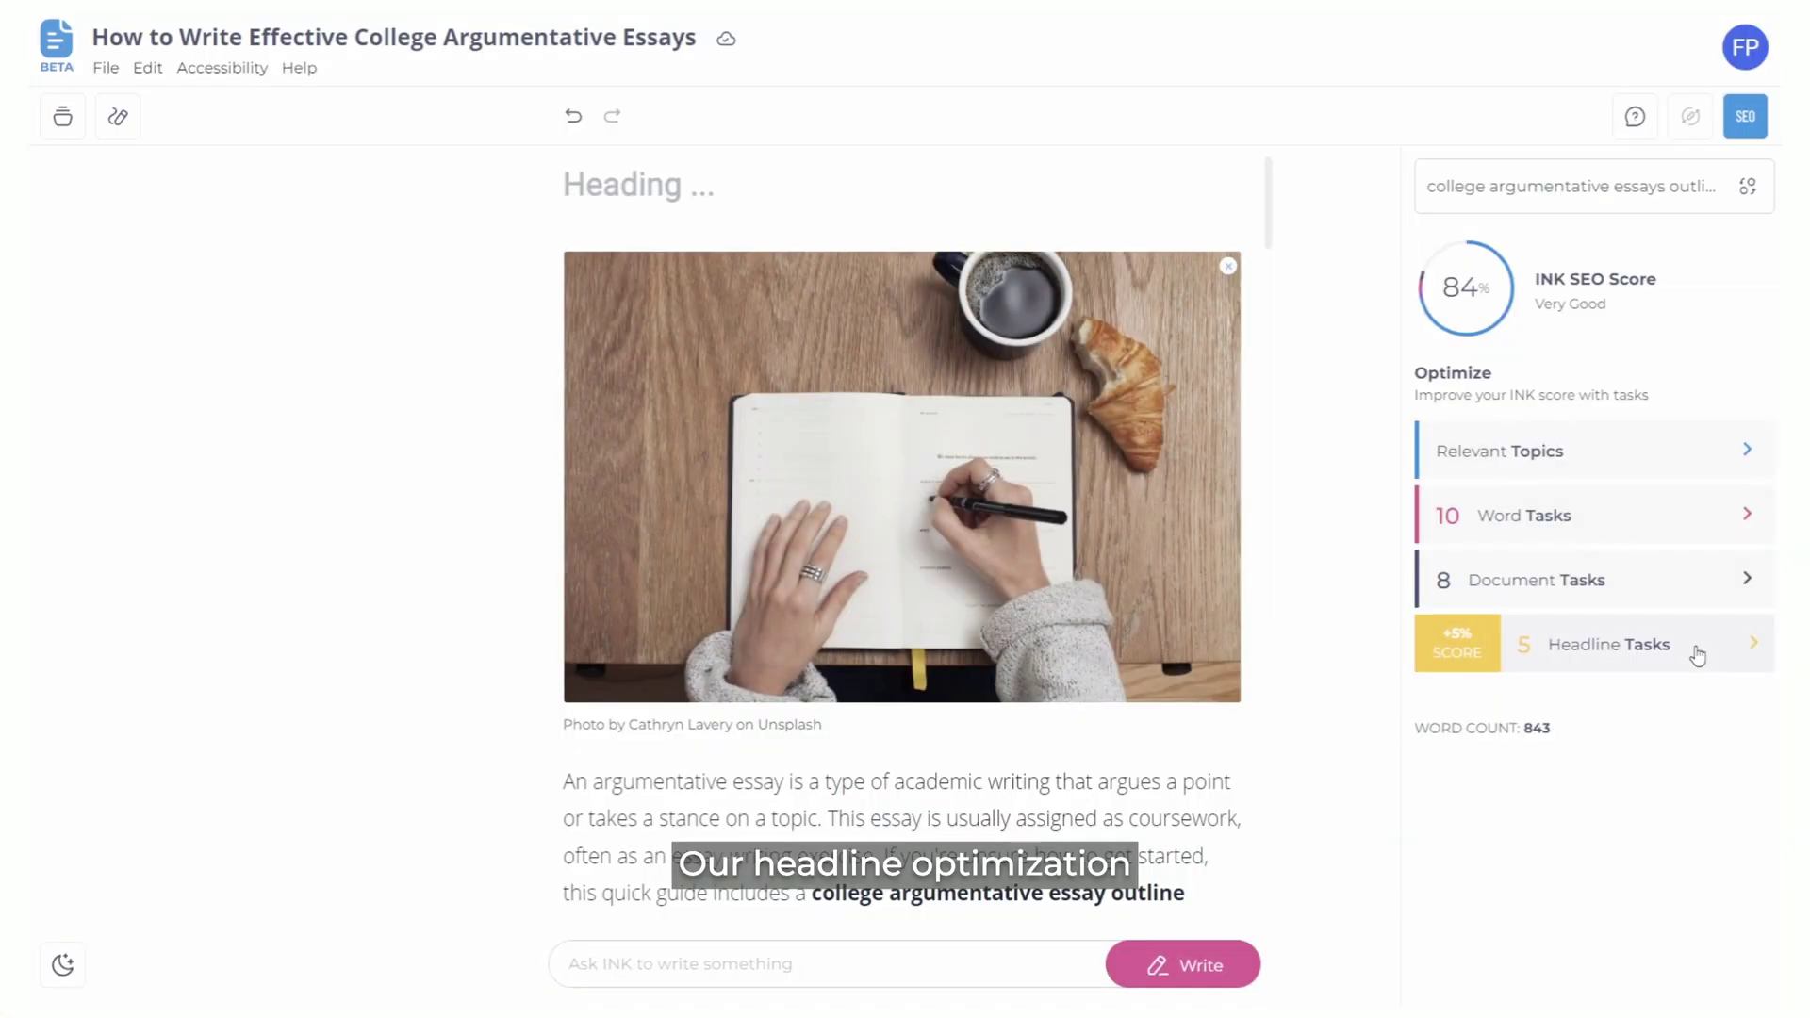
left_click(1697, 653)
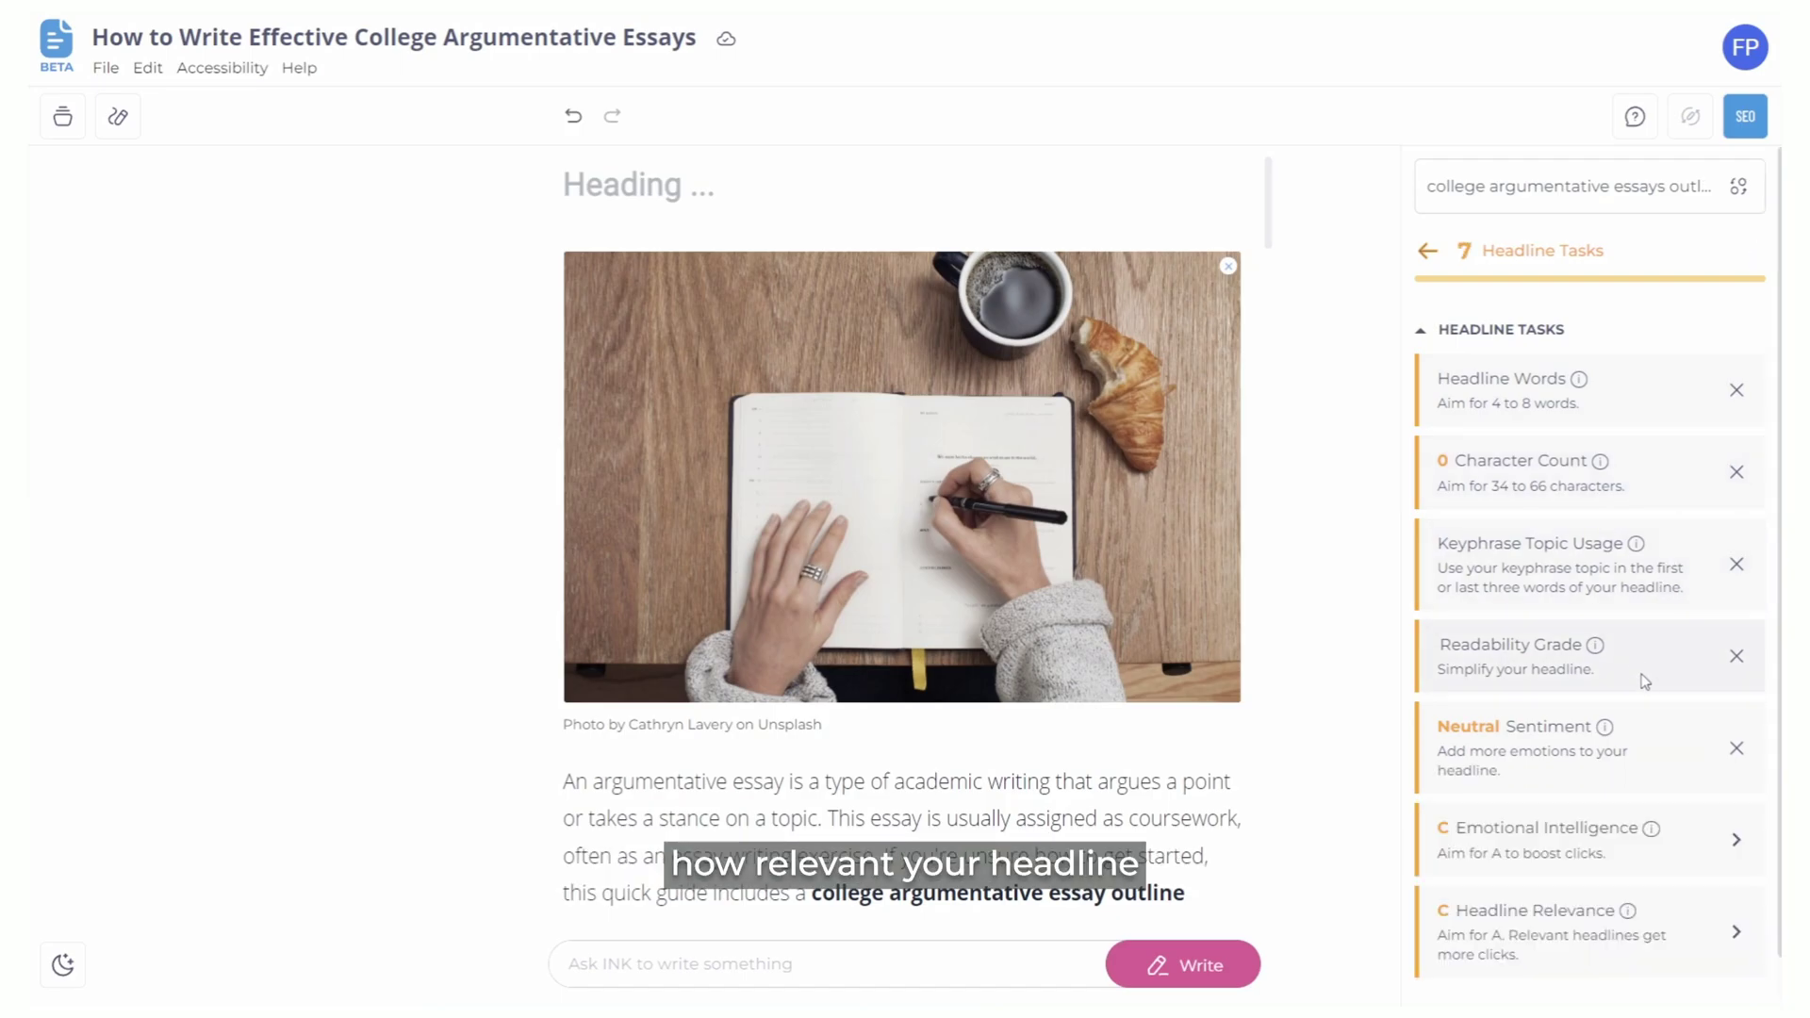
scroll(1650, 860, "down", 1)
left_click(1656, 856)
scroll(1673, 858, "down", 5)
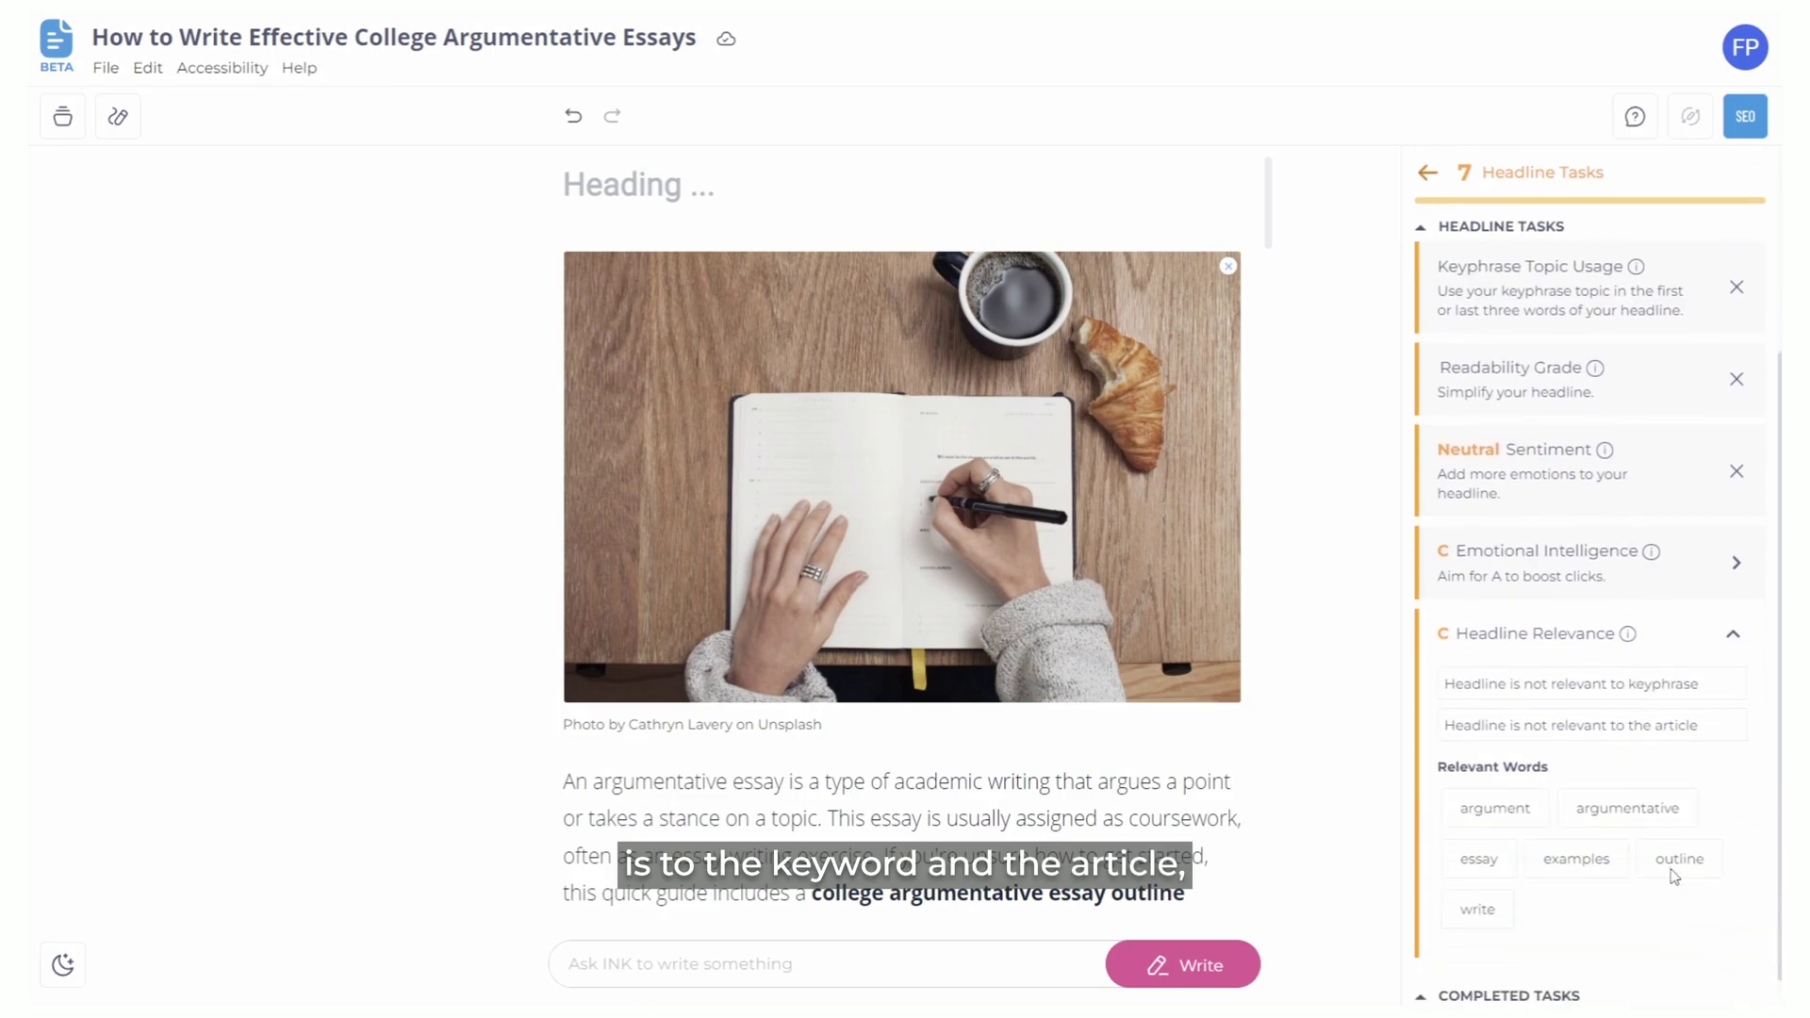
left_click(1684, 582)
scroll(1684, 582, "down", 5)
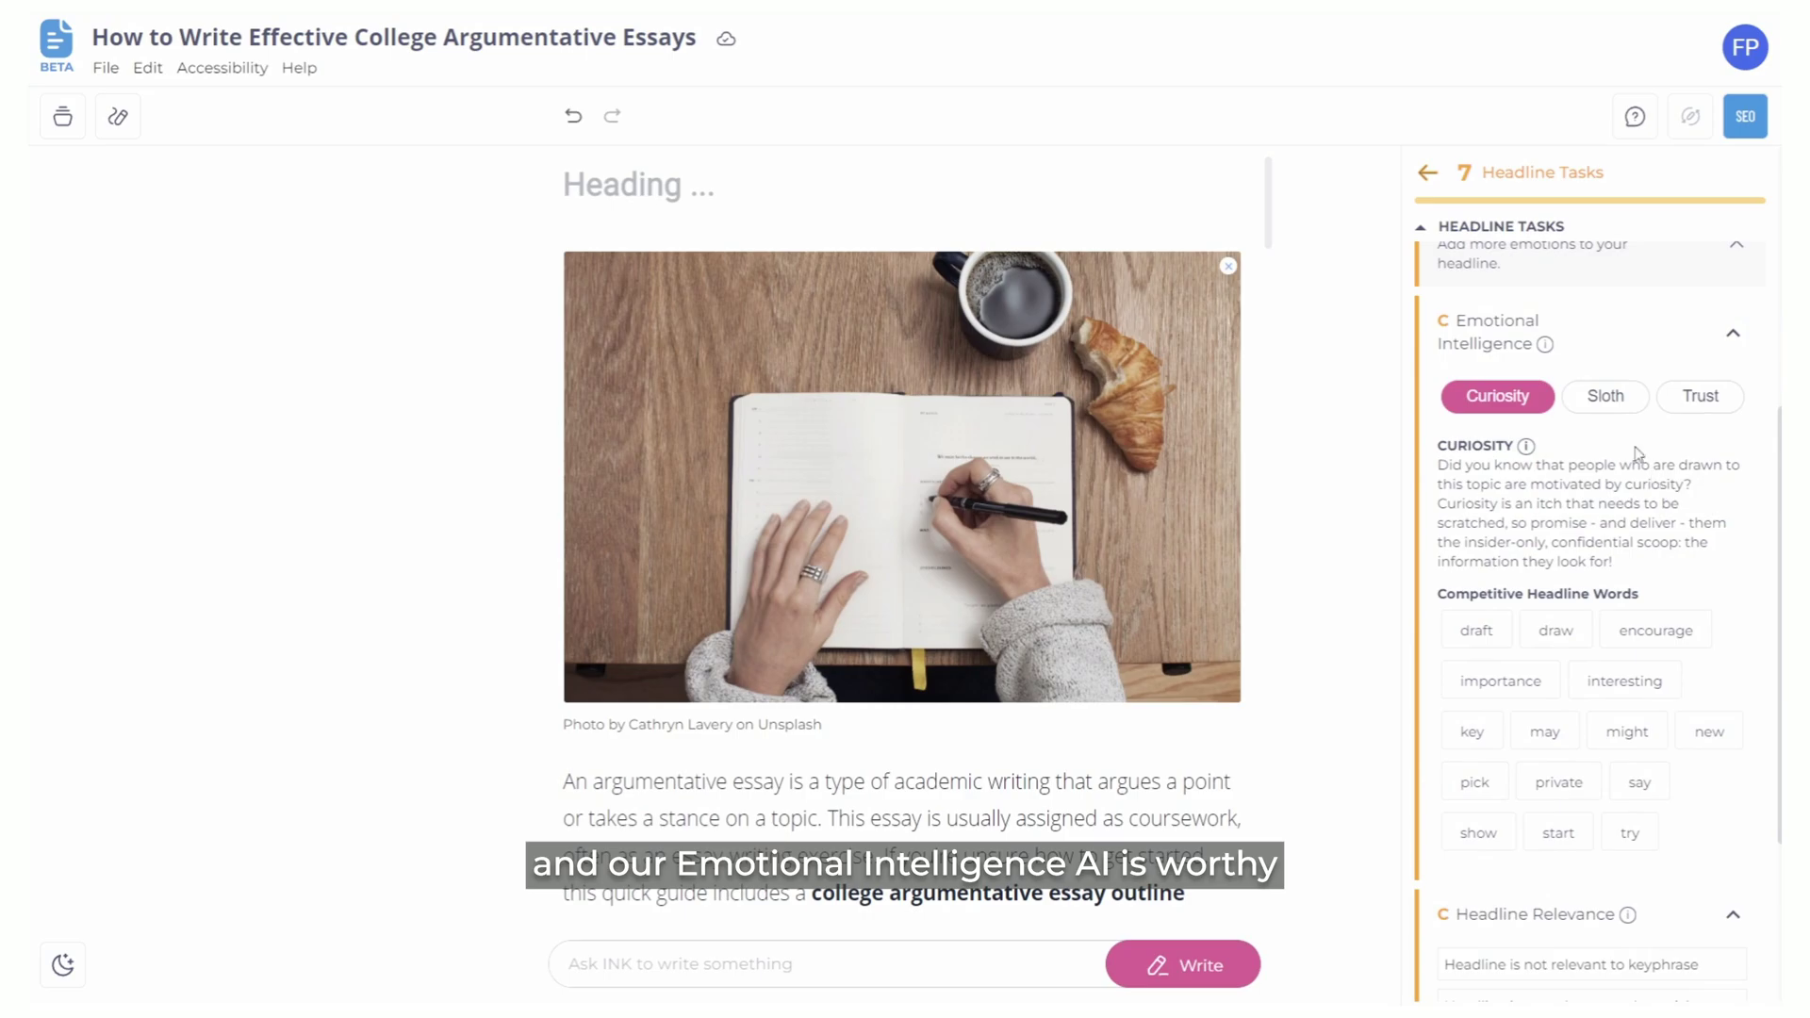
left_click(1612, 416)
left_click(1703, 405)
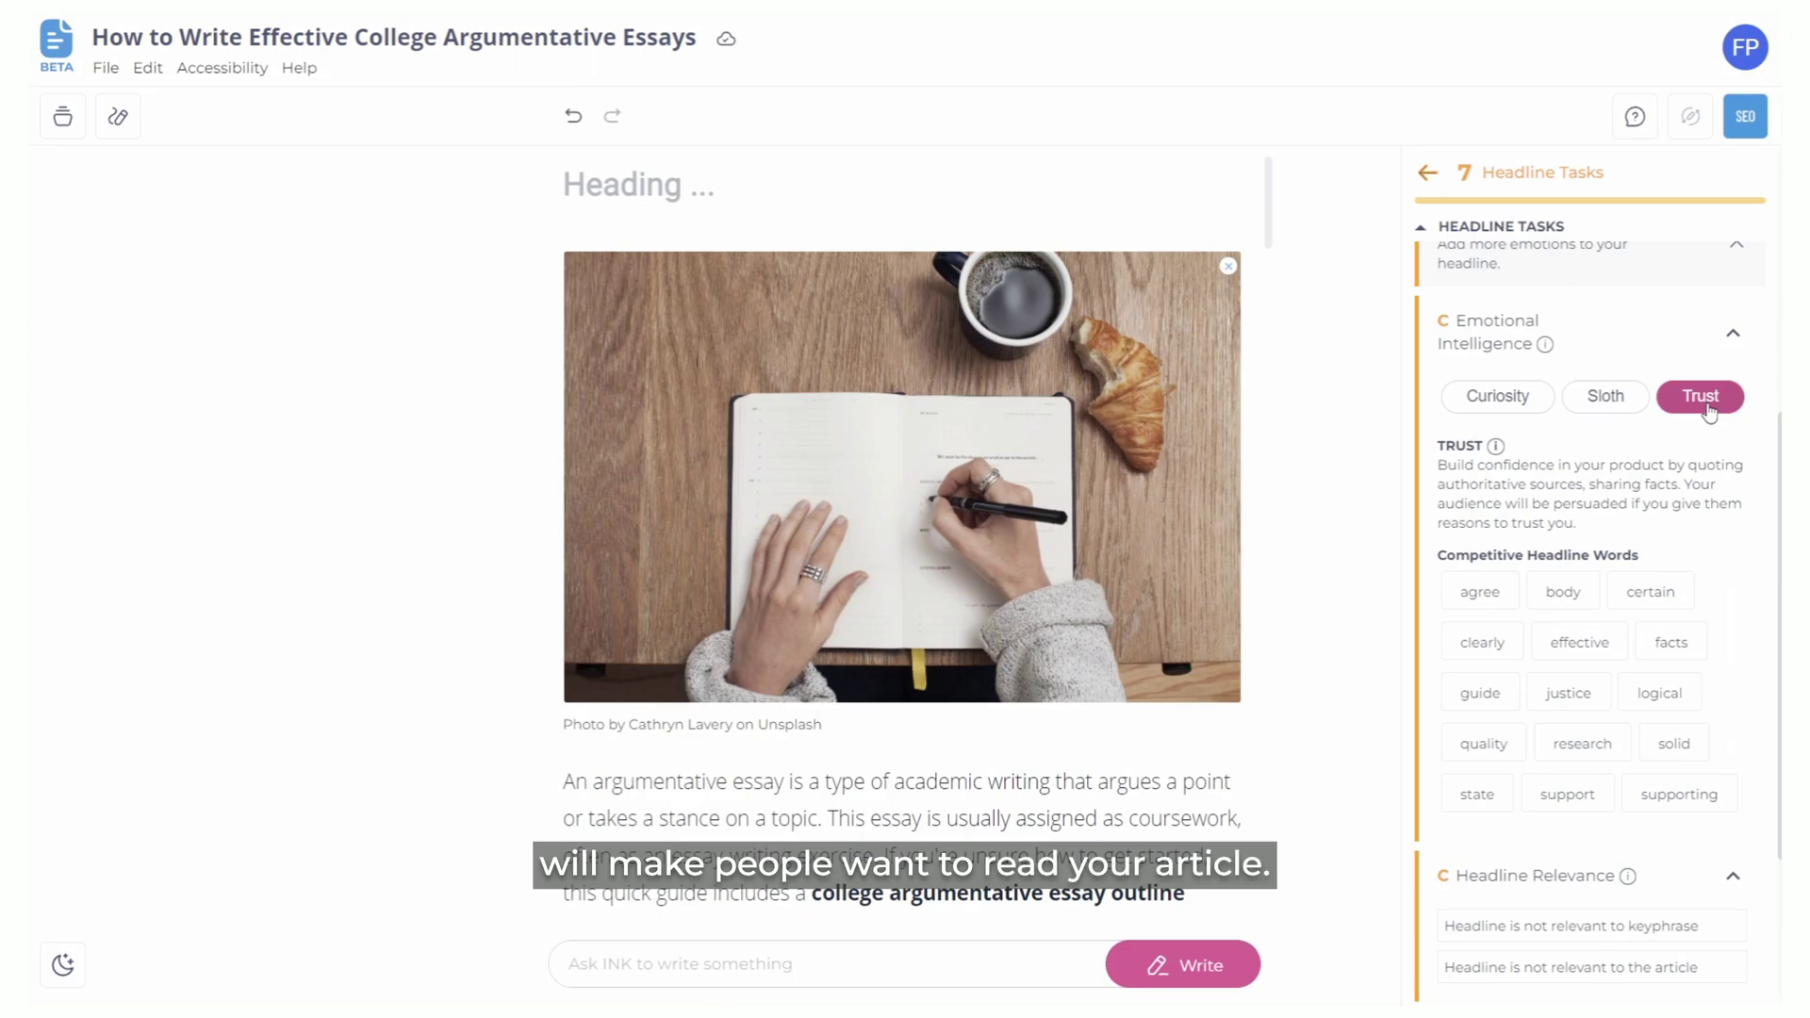
scroll(1726, 415, "up", 3)
left_click(1738, 447)
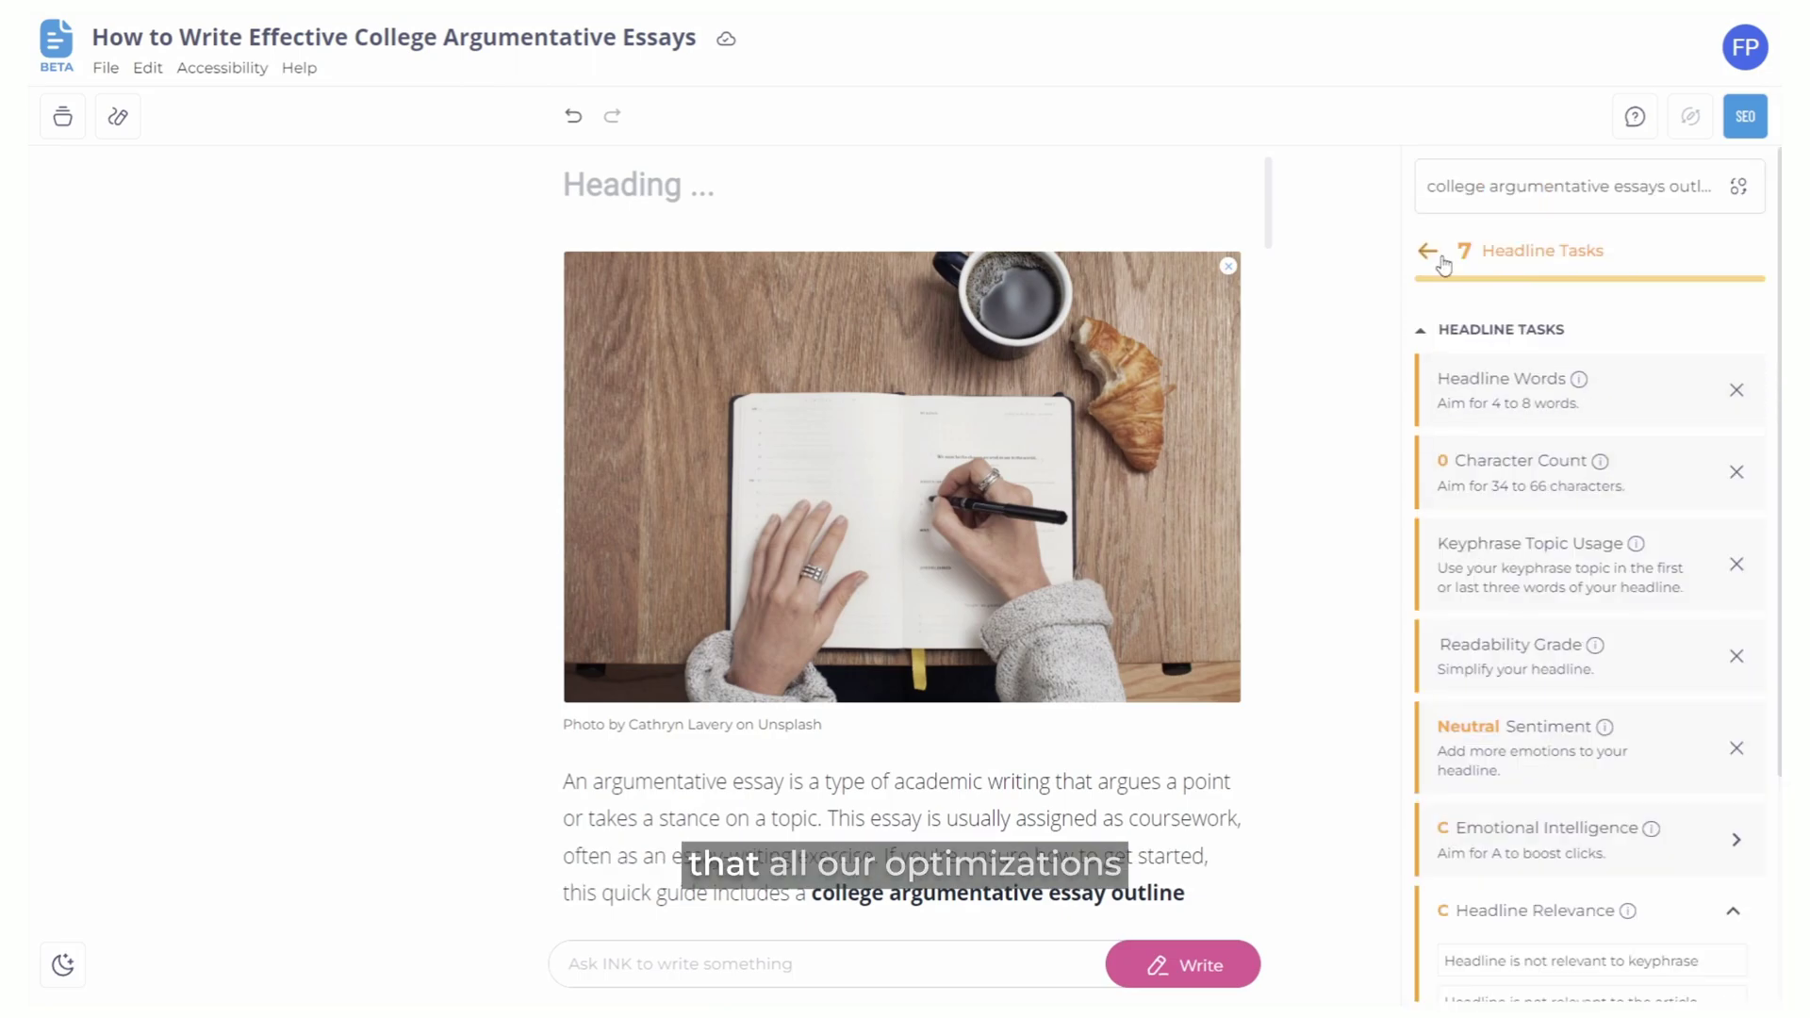
left_click(1443, 258)
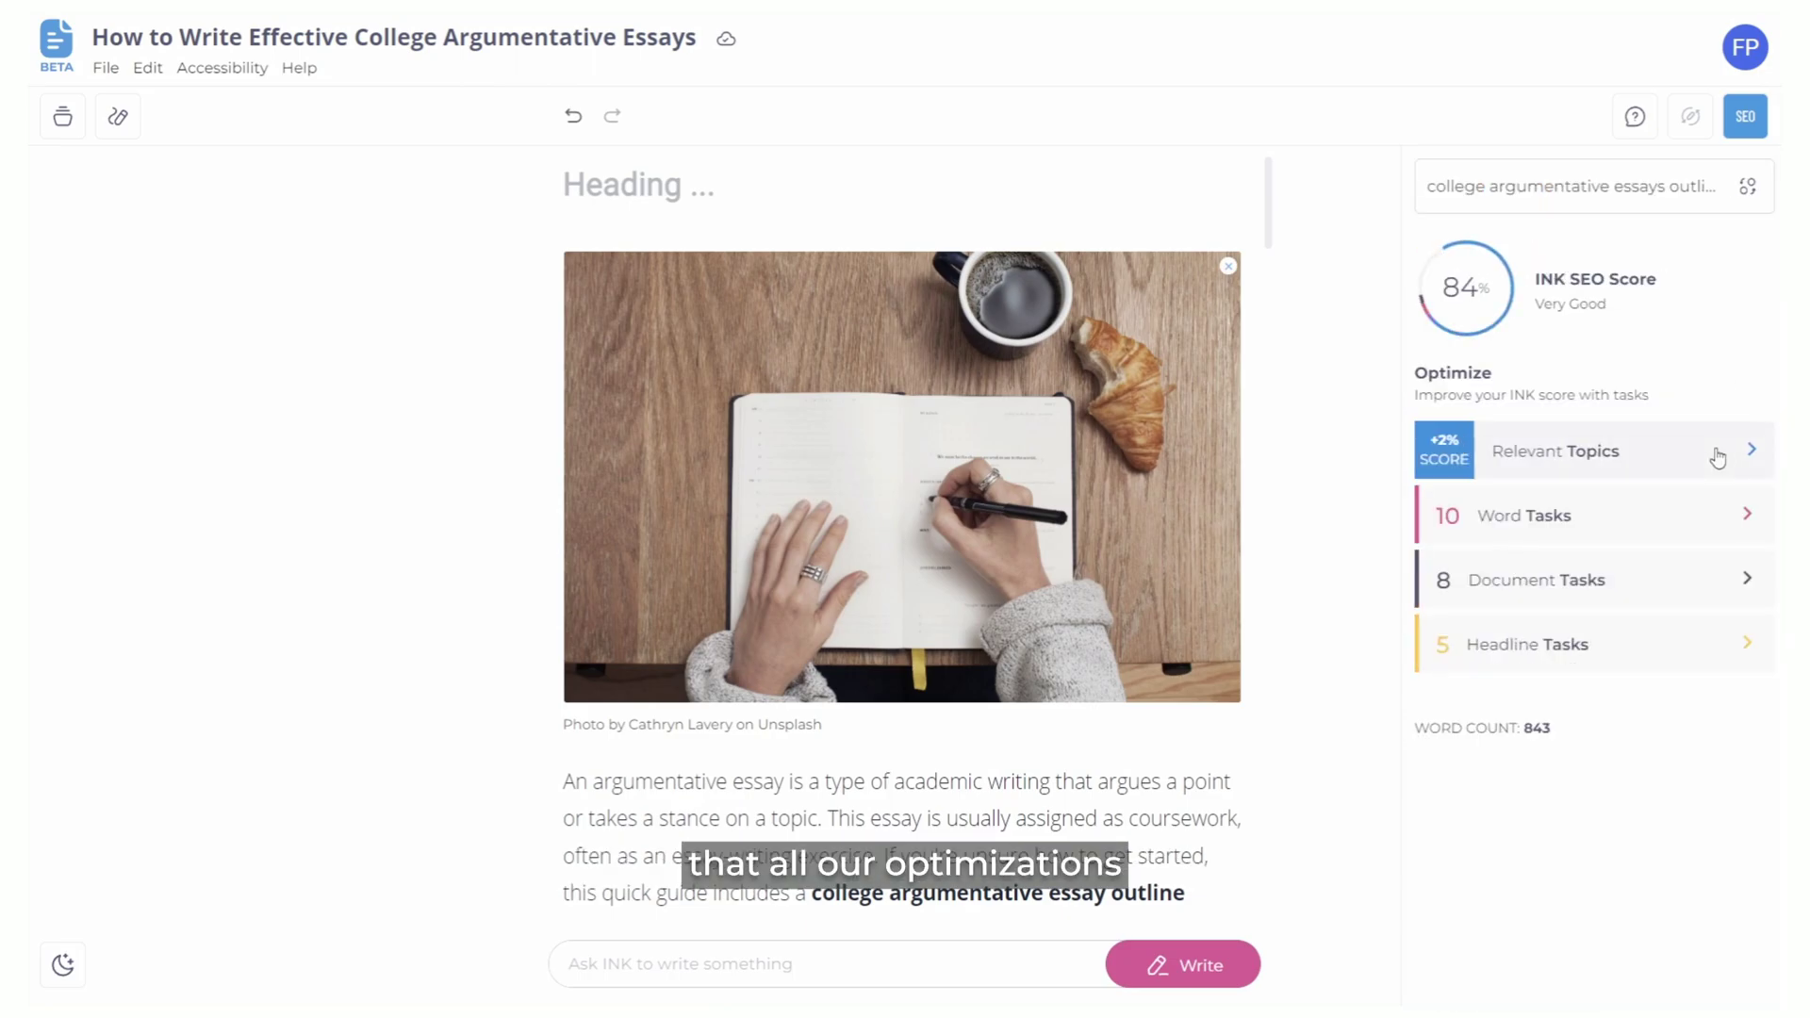